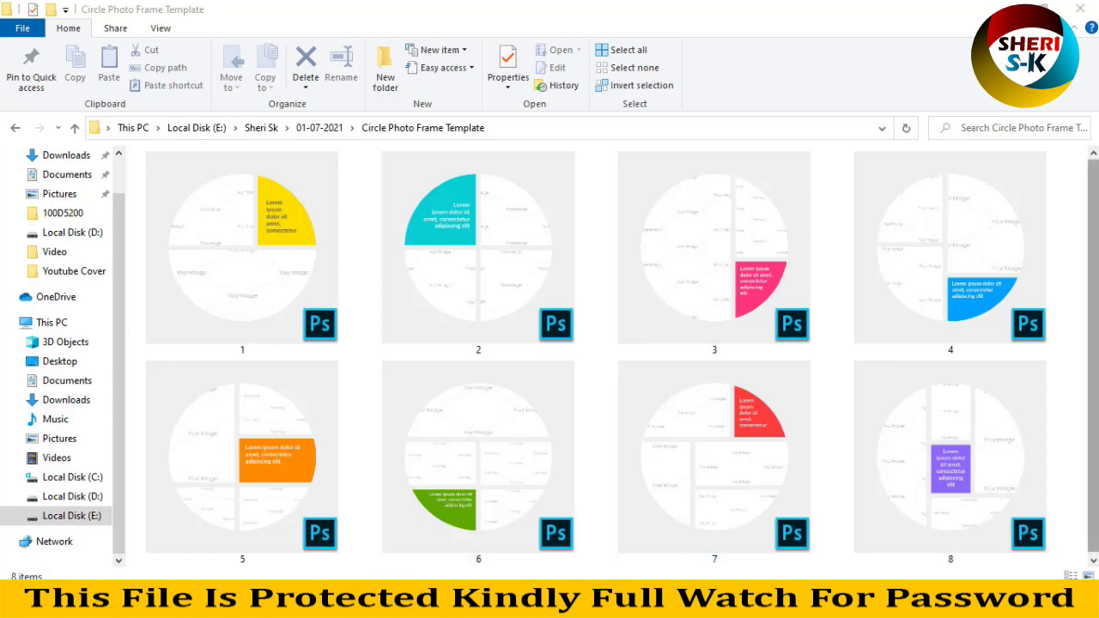
- Open template 5 from the Circle Photo Frame Template folder in Photoshop
{"action": "left_click", "coordinate": [343, 182]}
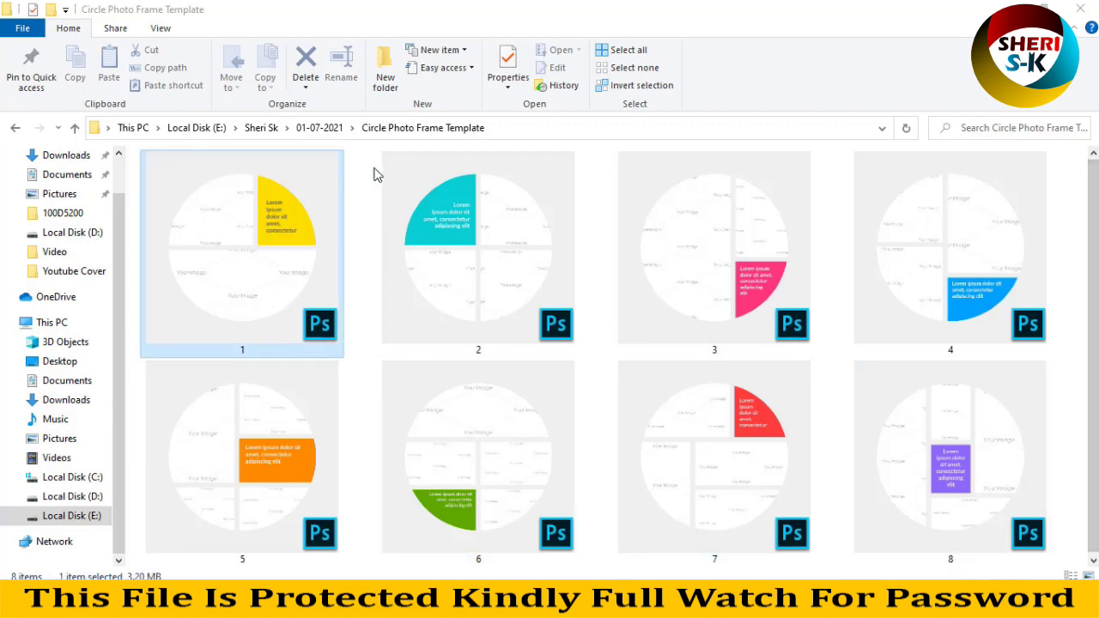
{"action": "left_click", "coordinate": [478, 197]}
{"action": "left_click", "coordinate": [738, 227]}
{"action": "left_click", "coordinate": [903, 285]}
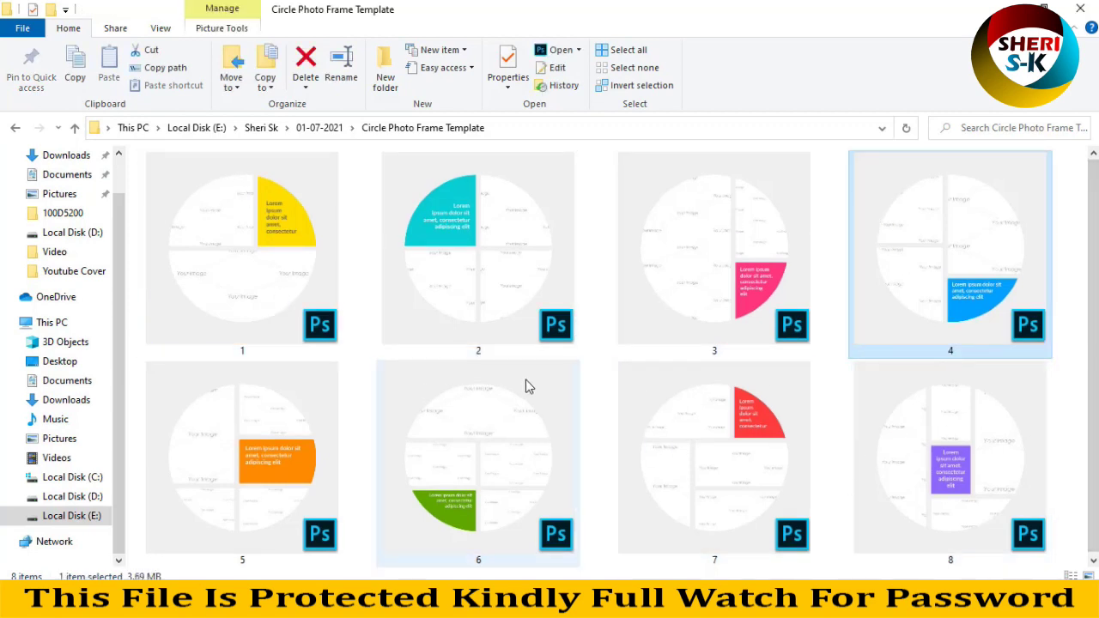
{"action": "left_click", "coordinate": [243, 409]}
{"action": "left_click_drag", "start_coordinate": [243, 446], "coordinate": [361, 83]}
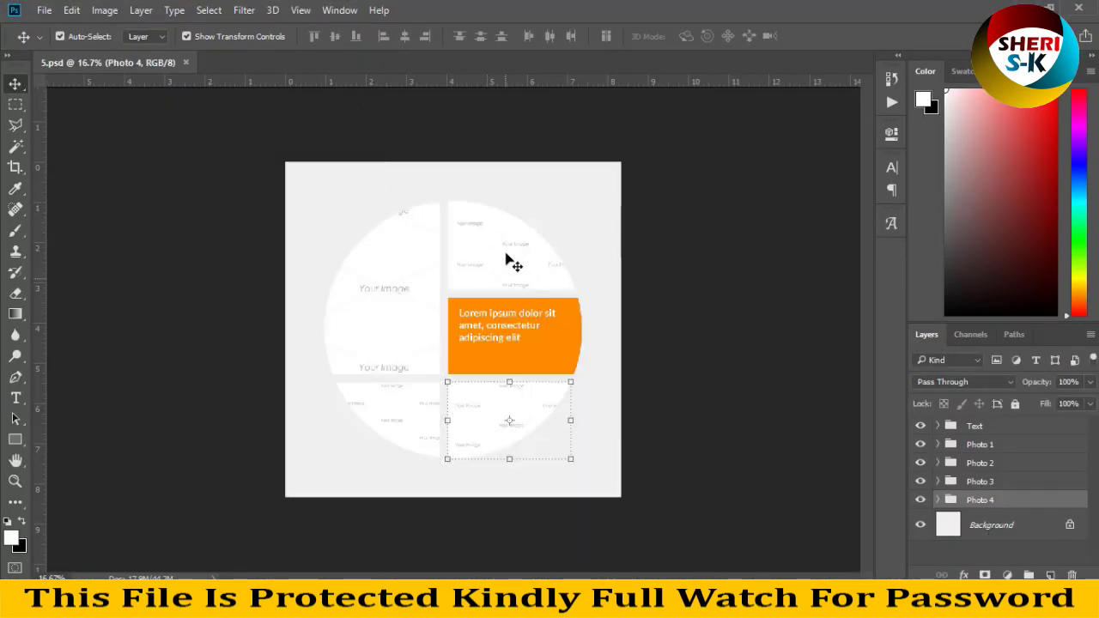
- Examine the template's four photo placeholders by selecting each one in turn
{"action": "left_click", "coordinate": [381, 275]}
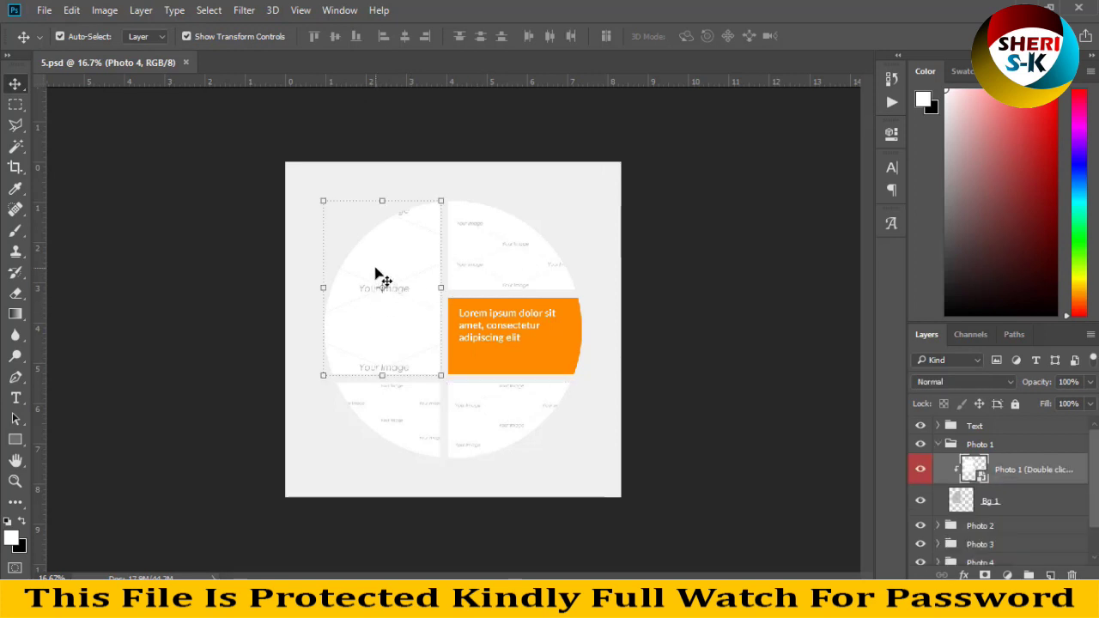
{"action": "left_click", "coordinate": [514, 253]}
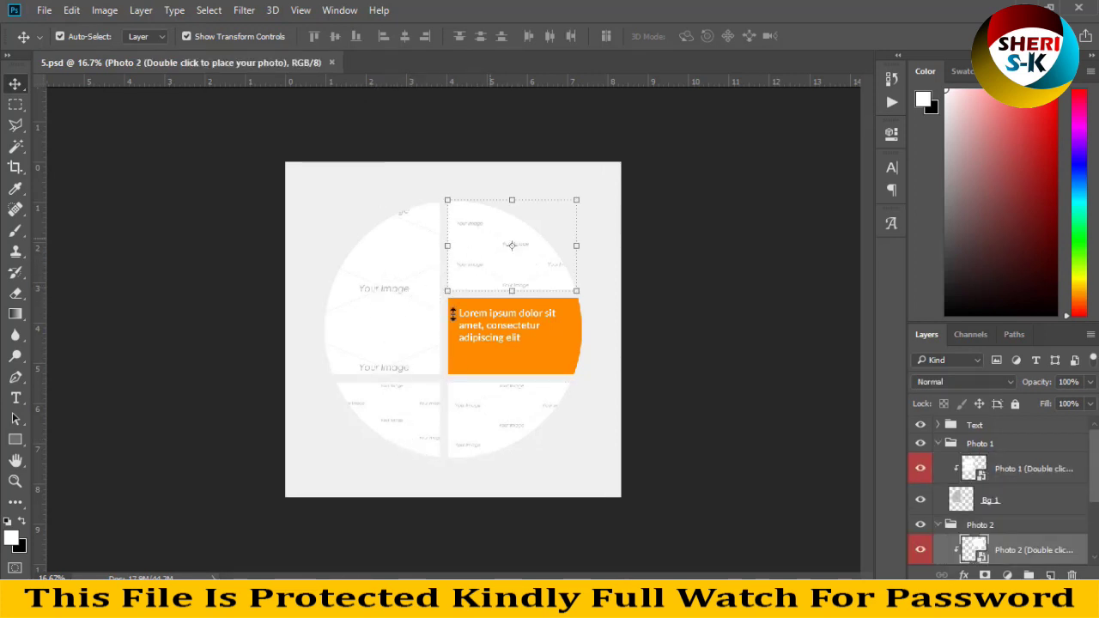
{"action": "left_click", "coordinate": [395, 429]}
{"action": "left_click", "coordinate": [524, 419]}
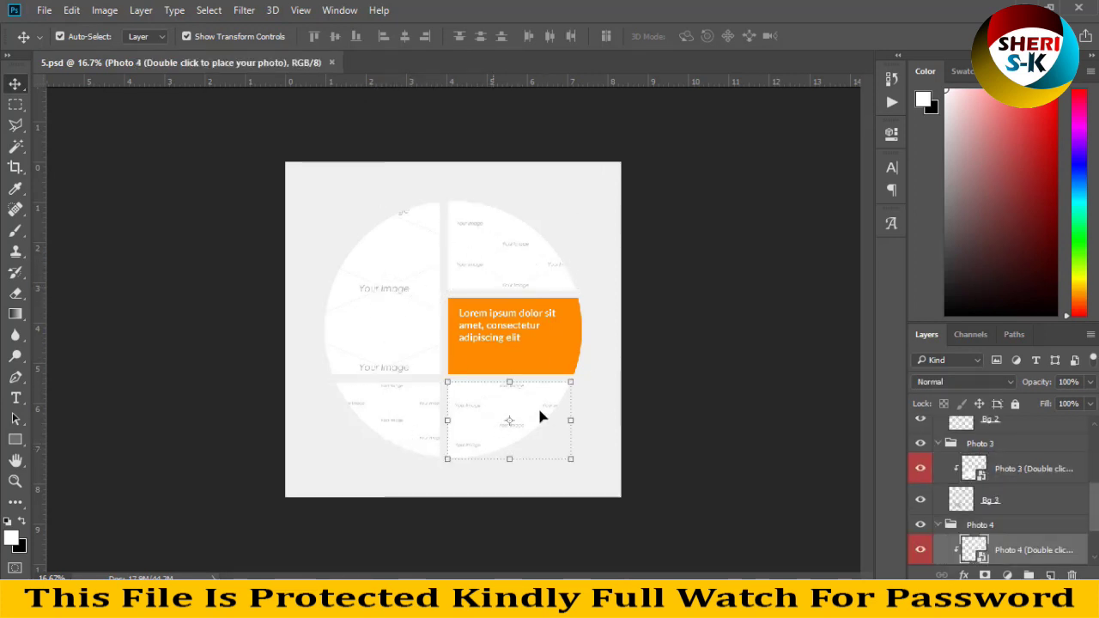
- Try moving the text block on the orange panel slightly upward, and undo the move
{"action": "left_click", "coordinate": [515, 333]}
{"action": "mouse_move", "coordinate": [515, 329]}
{"action": "left_mouse_down"}
{"action": "mouse_move", "coordinate": [509, 273]}
{"action": "mouse_move", "coordinate": [515, 319]}
{"action": "left_mouse_up"}
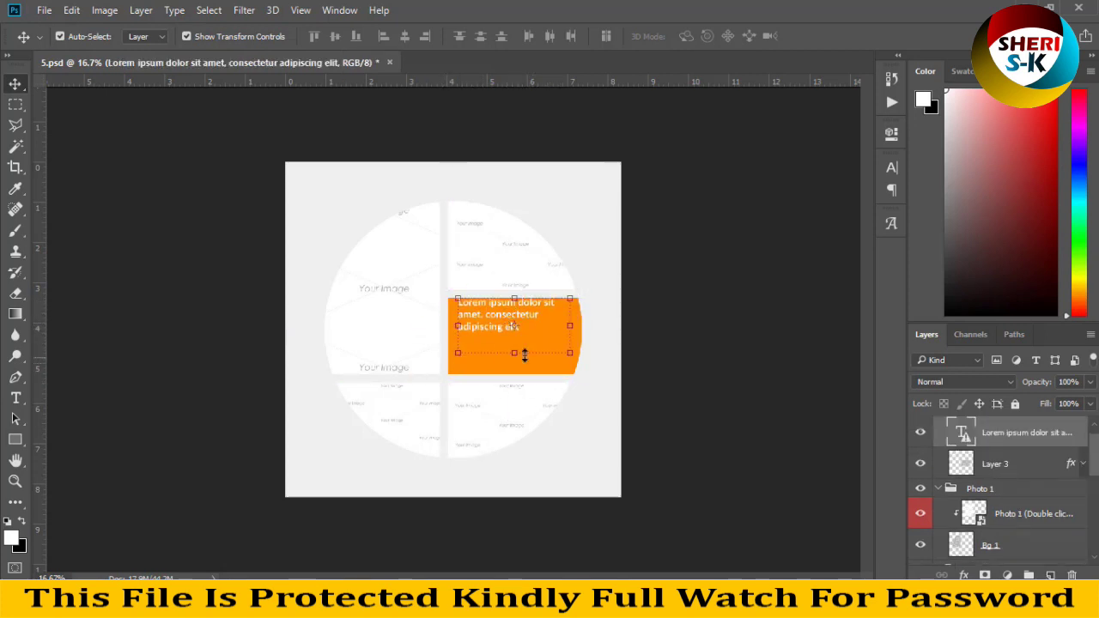
{"action": "key", "text": "ctrl+z"}
{"action": "left_click", "coordinate": [15, 104]}
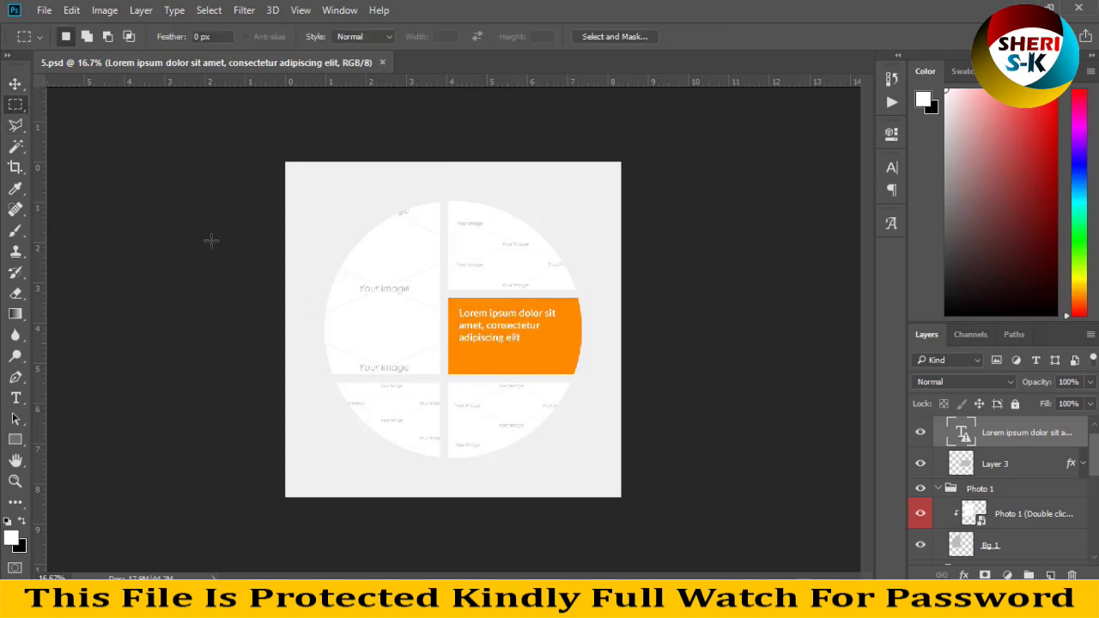
{"action": "left_click", "coordinate": [16, 83]}
- Select the Photo 1 placeholder in the template and open the photo 19167
{"action": "left_click", "coordinate": [365, 295], "text": "ctrl"}
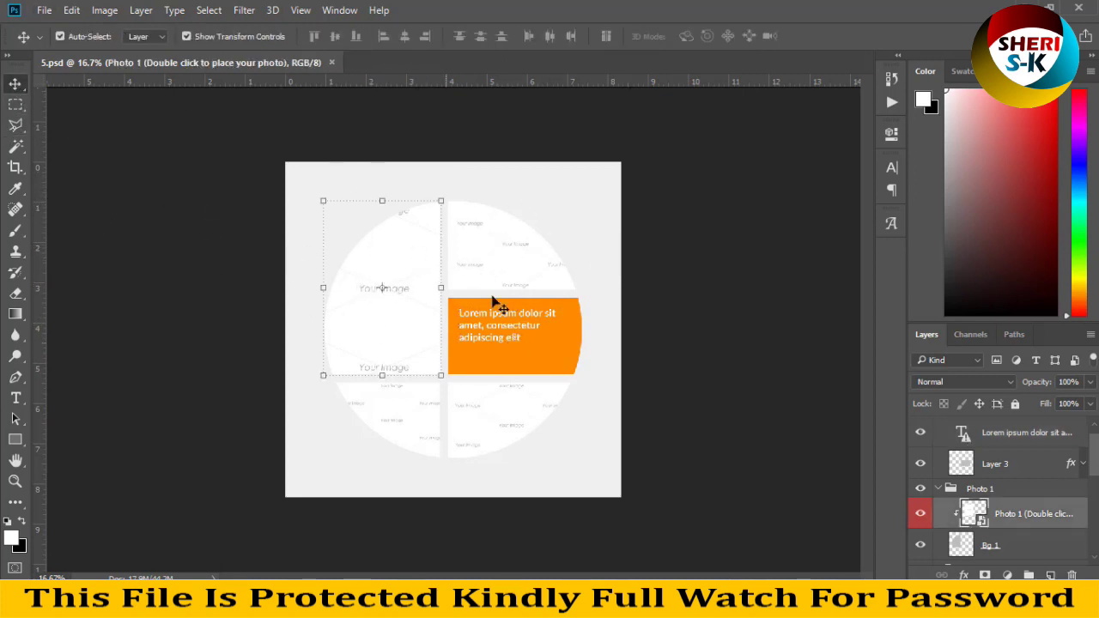
{"action": "left_click", "coordinate": [44, 12]}
{"action": "left_click", "coordinate": [52, 42]}
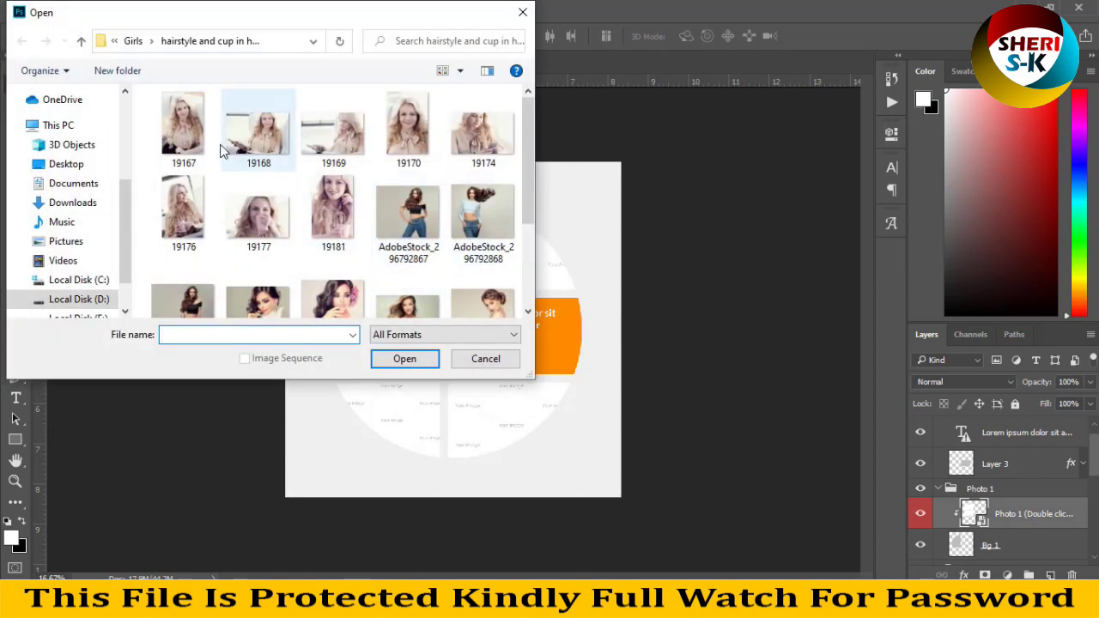
{"action": "left_click", "coordinate": [182, 138]}
{"action": "left_click", "coordinate": [399, 358]}
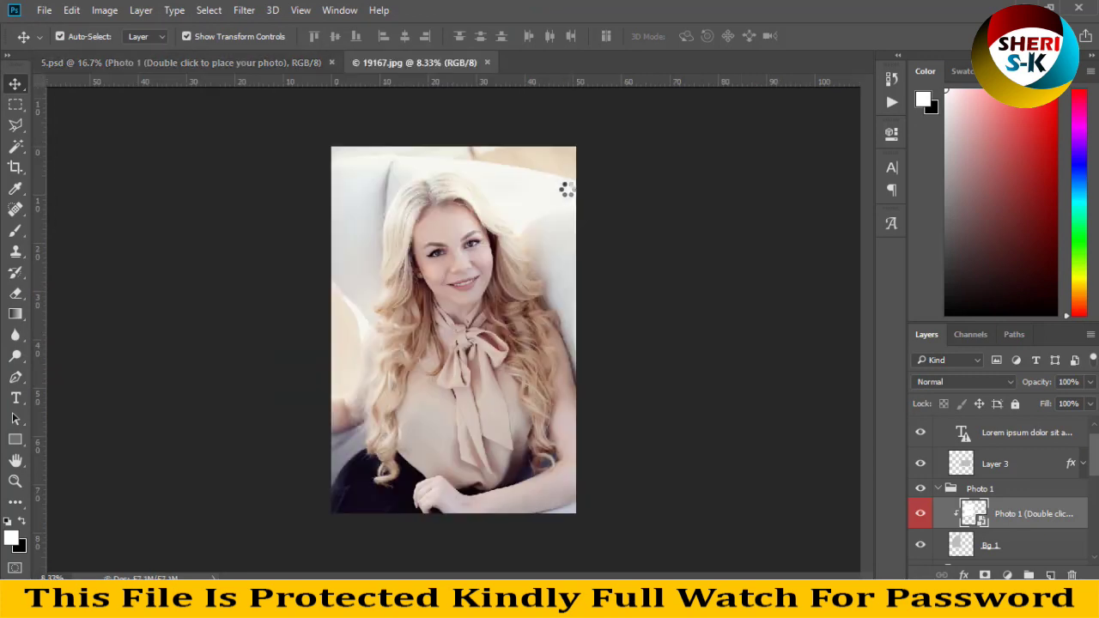
- Float 19167.jpg in its own window and resize the image to a width of 1200 pixels
{"action": "left_click_drag", "start_coordinate": [442, 64], "coordinate": [529, 185]}
{"action": "right_click", "coordinate": [573, 188]}
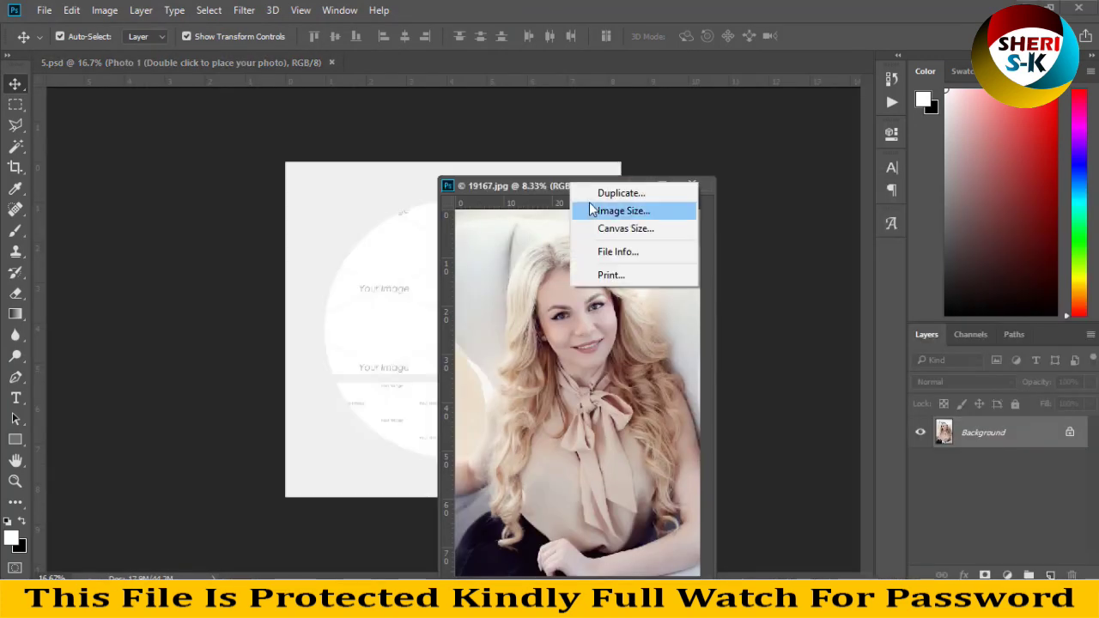
{"action": "left_click", "coordinate": [601, 211]}
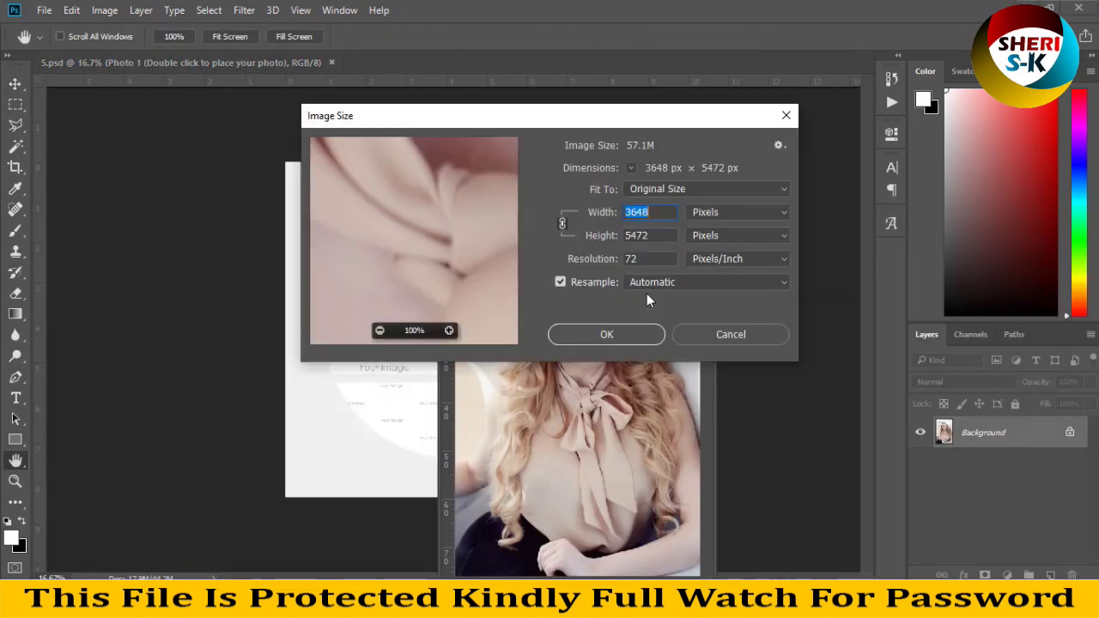
{"action": "type", "text": "1200"}
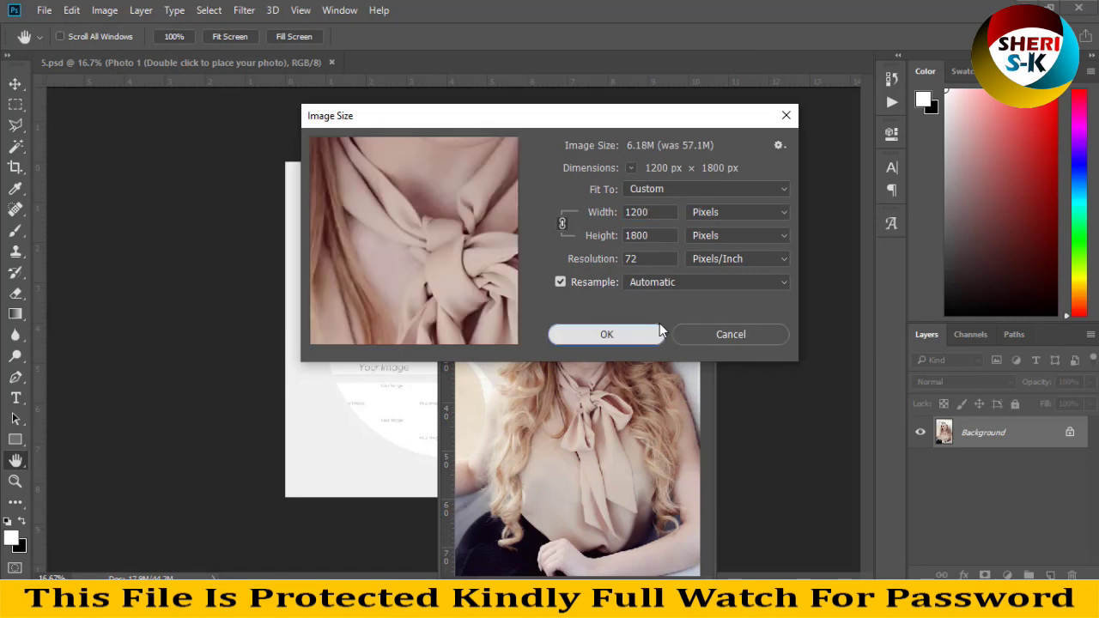
{"action": "left_click", "coordinate": [647, 334]}
- Shrink the photo's window and place it beside the template so that both are accessible
{"action": "key", "text": "v"}
{"action": "key", "text": "ctrl+minus"}
{"action": "left_click_drag", "start_coordinate": [446, 262], "coordinate": [475, 264]}
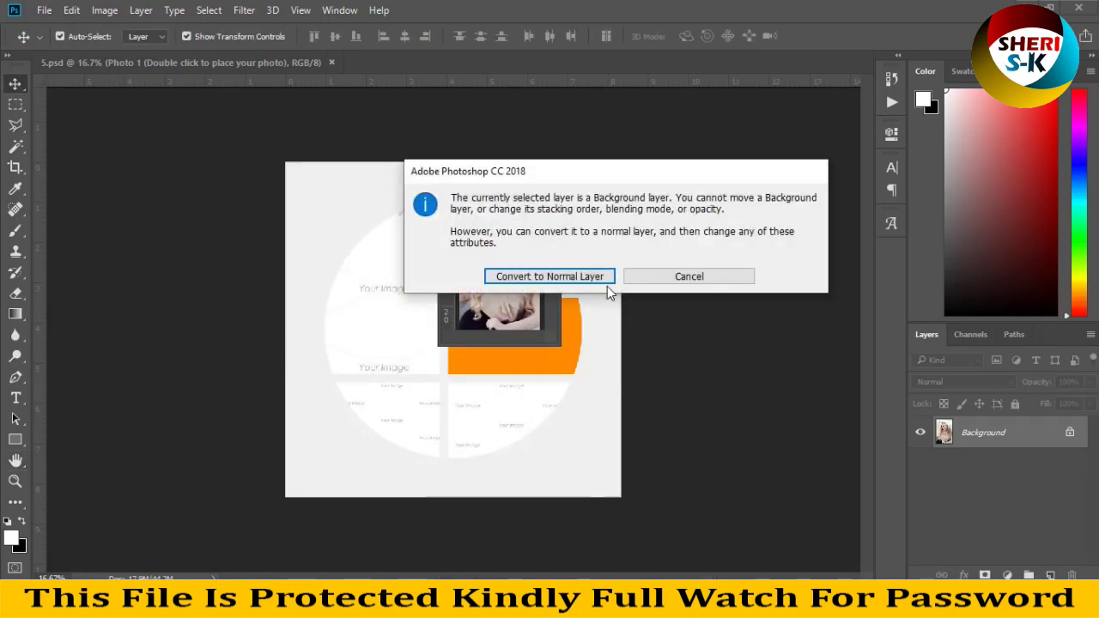
{"action": "left_click", "coordinate": [687, 275]}
{"action": "left_click", "coordinate": [456, 186]}
{"action": "left_click", "coordinate": [400, 156]}
{"action": "left_click_drag", "start_coordinate": [470, 182], "coordinate": [783, 169]}
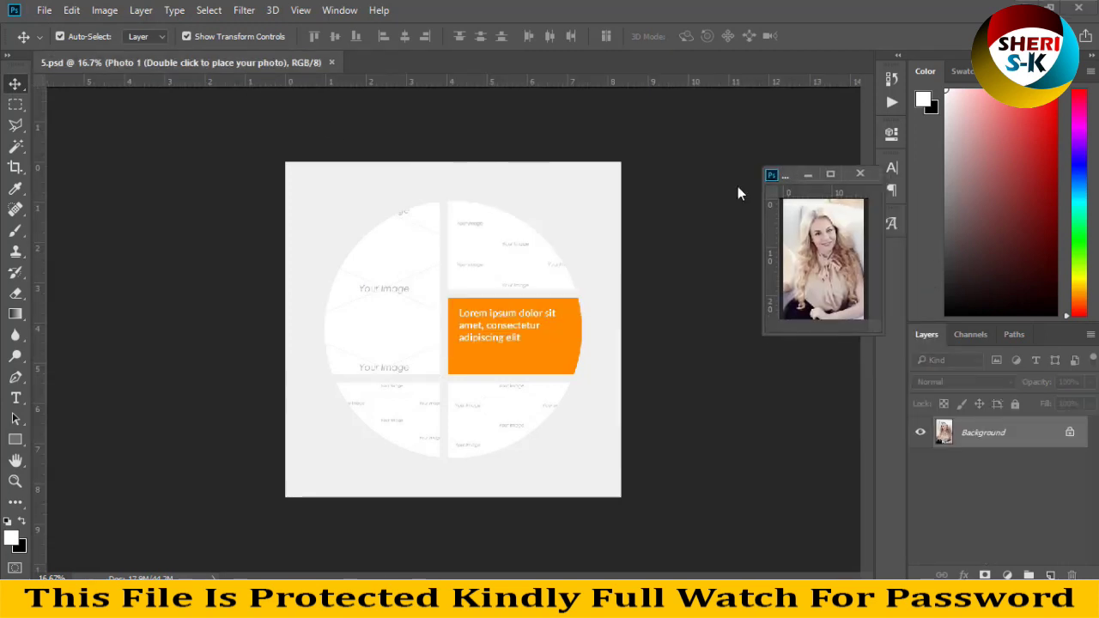
- Copy the photo from 19167.jpg into the template over the Photo 1 placeholder
{"action": "scroll", "coordinate": [1066, 547], "scroll_direction": "down", "scroll_amount": 1}
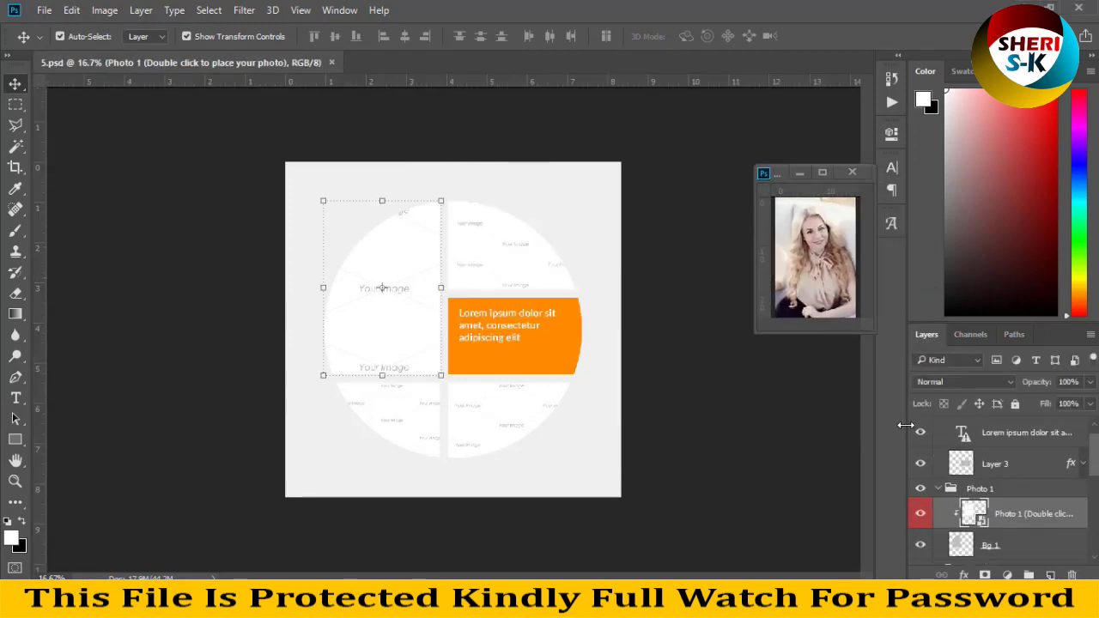
{"action": "left_click_drag", "start_coordinate": [814, 240], "coordinate": [403, 254]}
{"action": "left_click", "coordinate": [803, 174]}
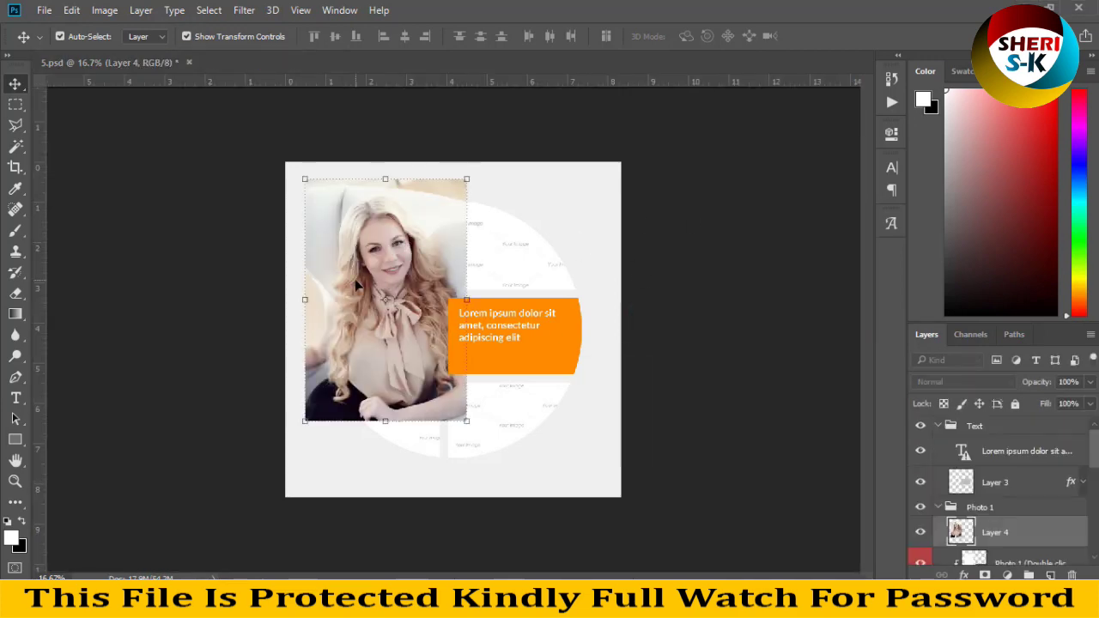
- Clip the photo in the Photo 1 group with a clipping mask and position the woman's face within the frame
{"action": "scroll", "coordinate": [1000, 498], "scroll_direction": "down", "scroll_amount": 2}
{"action": "right_click", "coordinate": [1001, 496]}
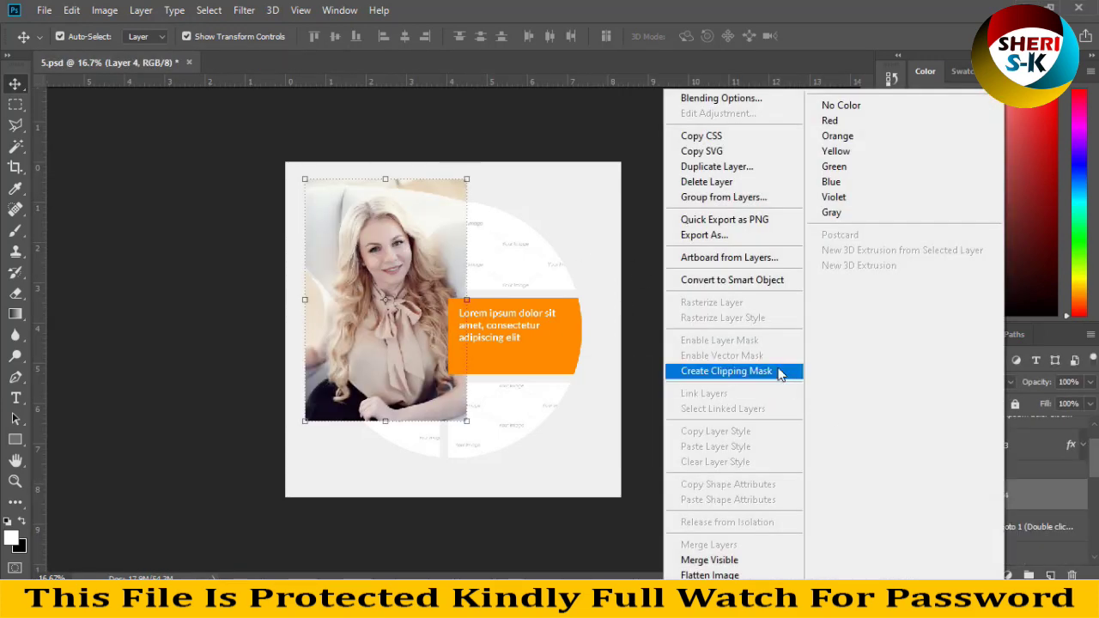
{"action": "left_click", "coordinate": [774, 372]}
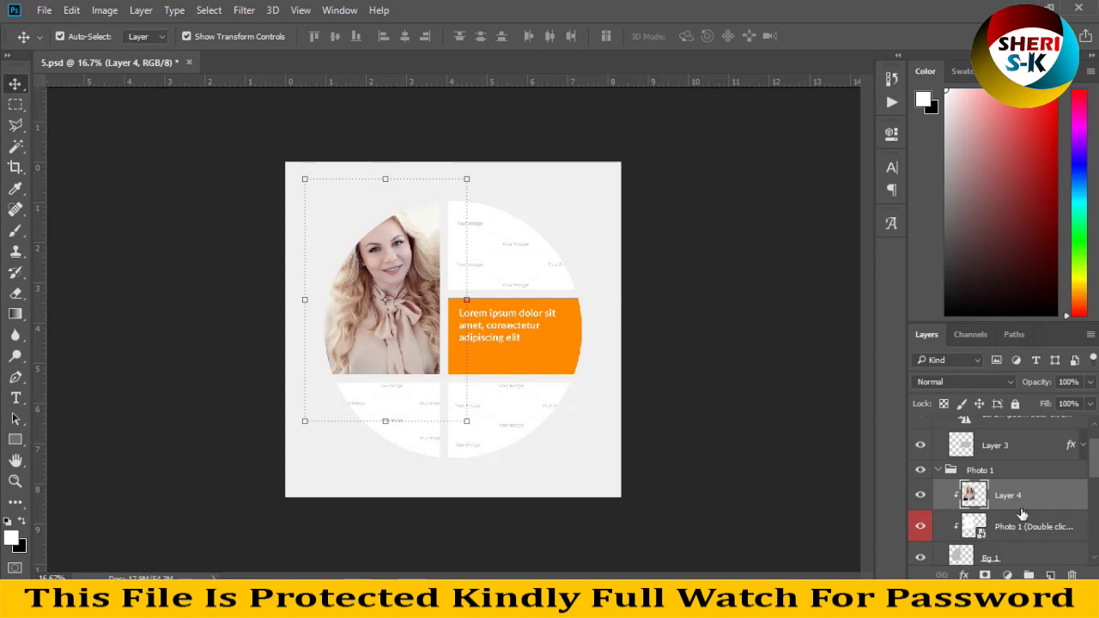
{"action": "left_click_drag", "start_coordinate": [376, 281], "coordinate": [402, 308]}
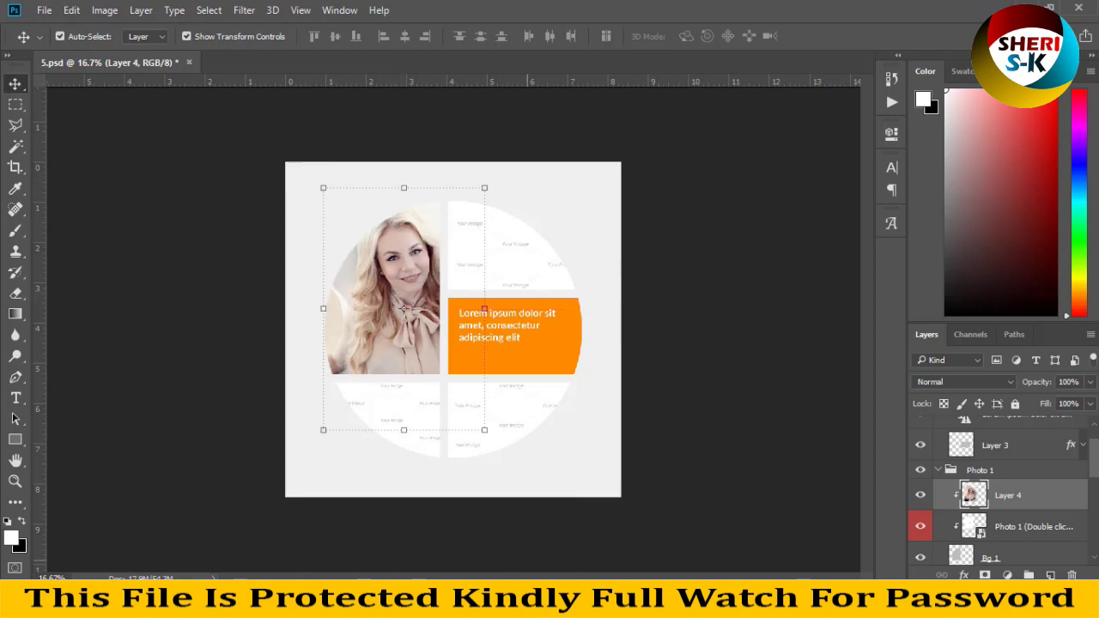
- Close 19167.jpg without saving its changes and open the photo 19176
{"action": "left_click", "coordinate": [529, 482]}
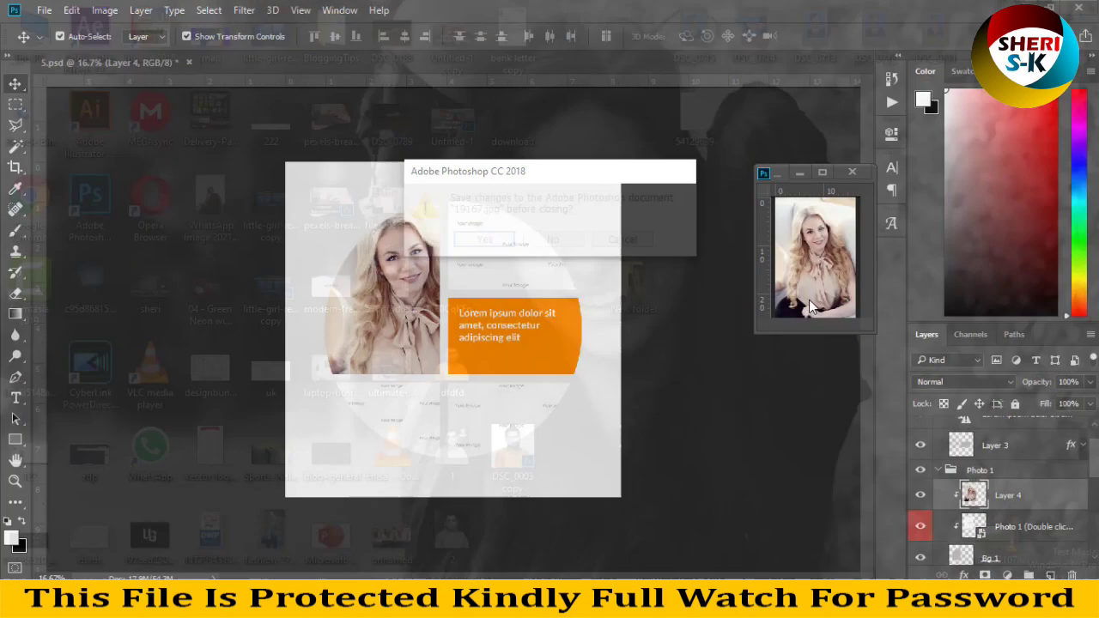
{"action": "left_click", "coordinate": [532, 245]}
{"action": "left_click", "coordinate": [44, 10]}
{"action": "left_click", "coordinate": [62, 43]}
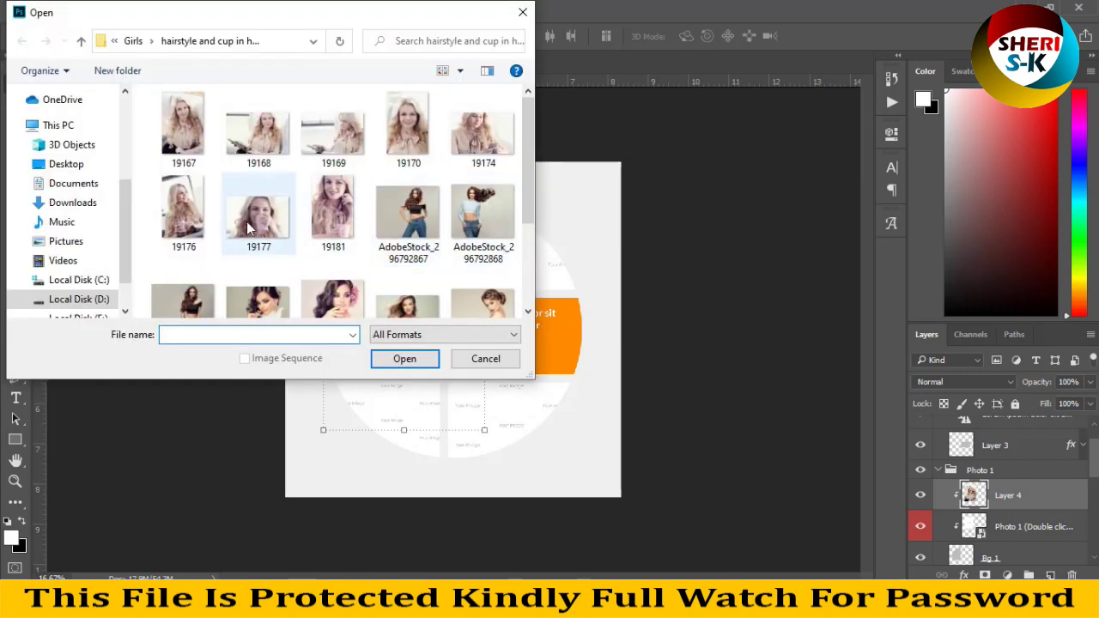
{"action": "double_click", "coordinate": [194, 221]}
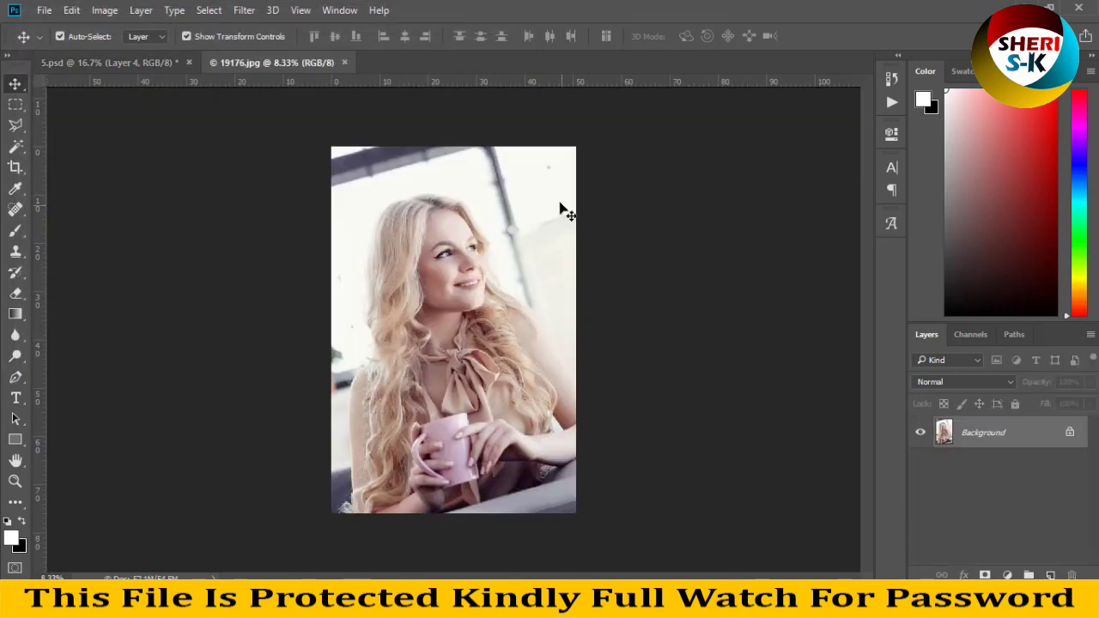
- Flip the 19176.jpg canvas horizontally
{"action": "left_click", "coordinate": [102, 11]}
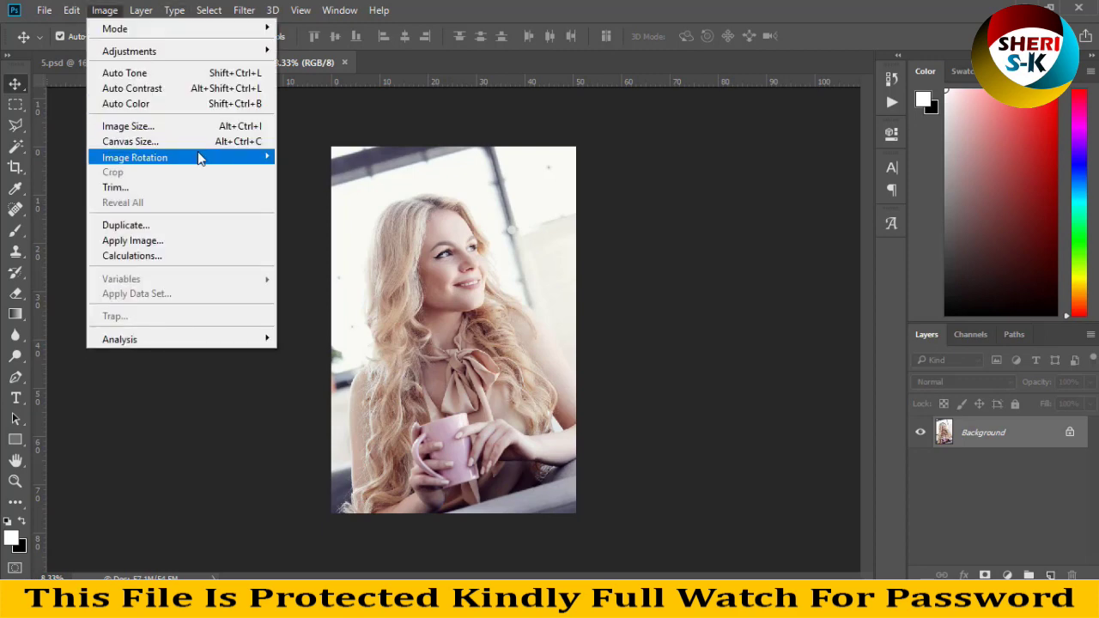
{"action": "mouse_move", "coordinate": [197, 157]}
{"action": "left_click", "coordinate": [344, 223]}
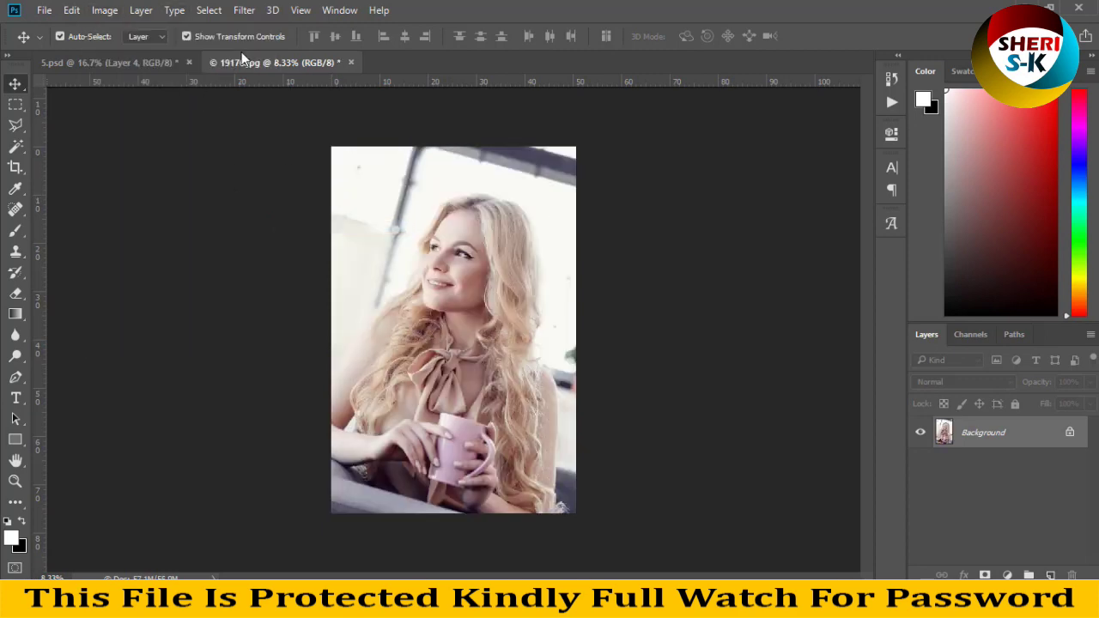
- Float 19176.jpg in its own window and resize the image to a width of 1000 pixels
{"action": "left_click_drag", "start_coordinate": [249, 63], "coordinate": [518, 226]}
{"action": "right_click", "coordinate": [640, 225]}
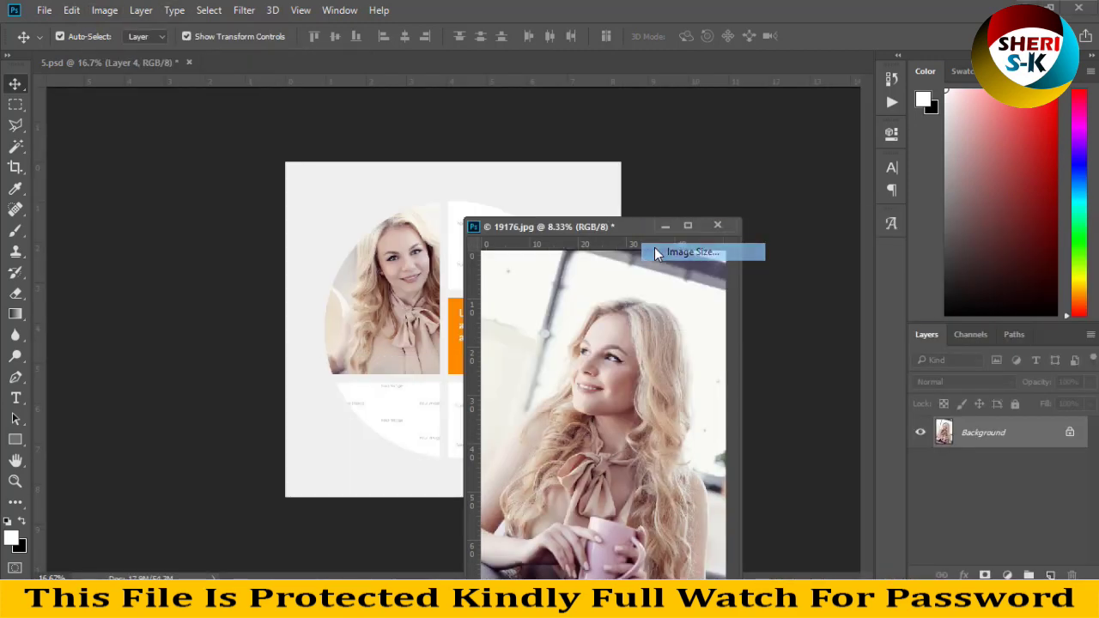
{"action": "left_click", "coordinate": [654, 247]}
{"action": "type", "text": "1000"}
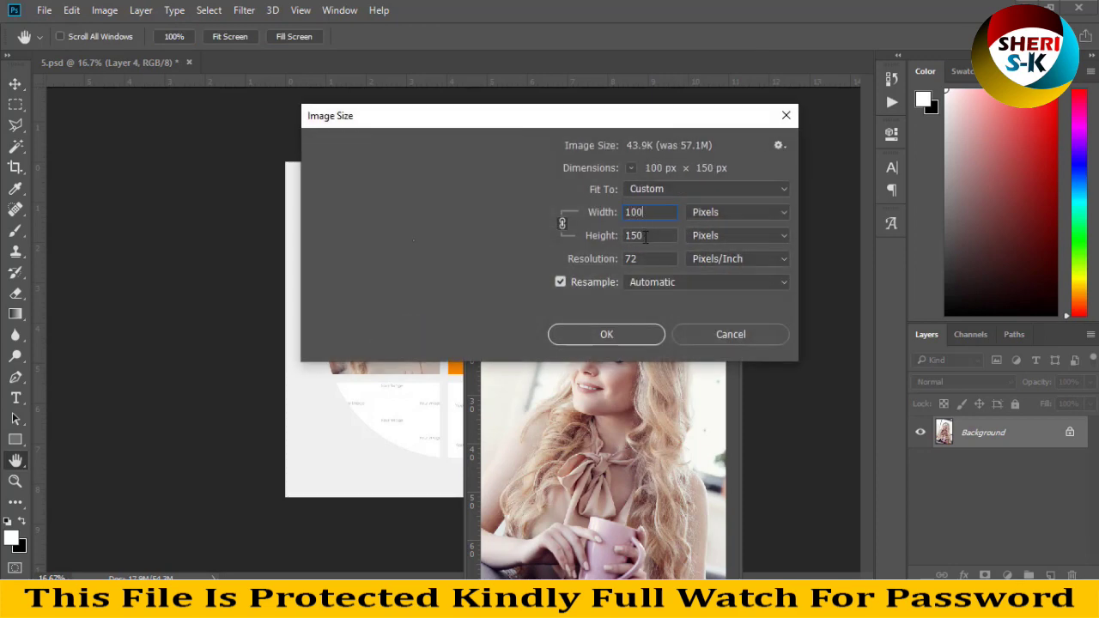
{"action": "left_click", "coordinate": [604, 335]}
- Place the photo window beside the template and copy the 19176.jpg photo onto the Photo 2 placeholder
{"action": "left_click_drag", "start_coordinate": [493, 224], "coordinate": [807, 241]}
{"action": "left_click", "coordinate": [472, 246]}
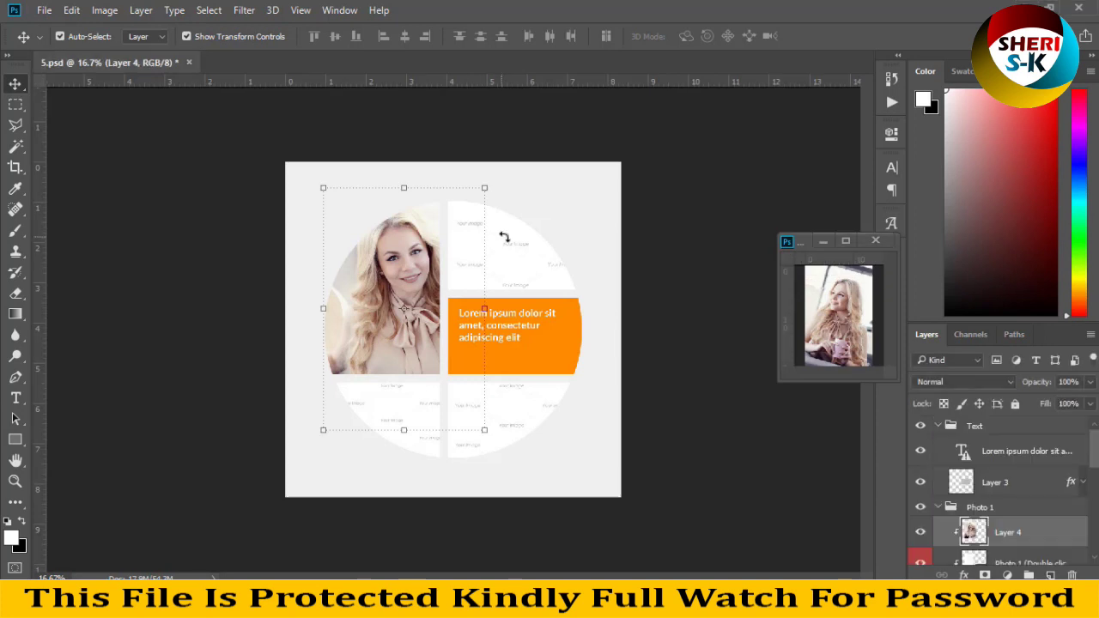
{"action": "key", "text": "ctrl+t"}
{"action": "key", "text": "Return"}
{"action": "left_click", "coordinate": [526, 238]}
{"action": "left_click_drag", "start_coordinate": [837, 314], "coordinate": [486, 245]}
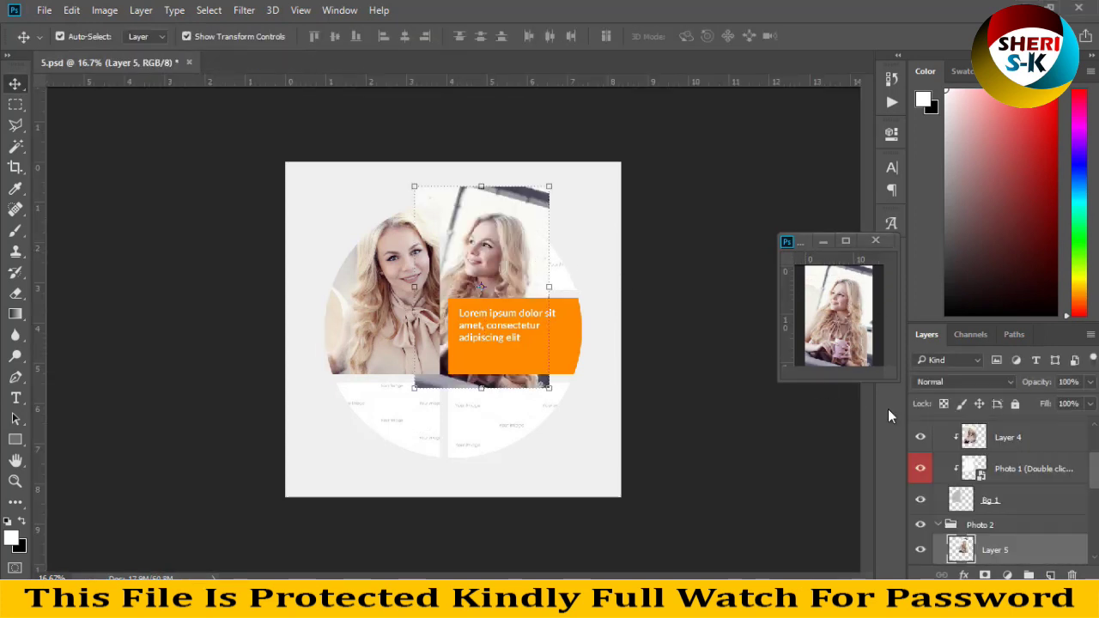
- Clip the photo in the Photo 2 group with a clipping mask and shift it to the right within the frame
{"action": "scroll", "coordinate": [1015, 548], "scroll_direction": "down", "scroll_amount": 1}
{"action": "right_click", "coordinate": [1011, 529]}
{"action": "left_click", "coordinate": [799, 311]}
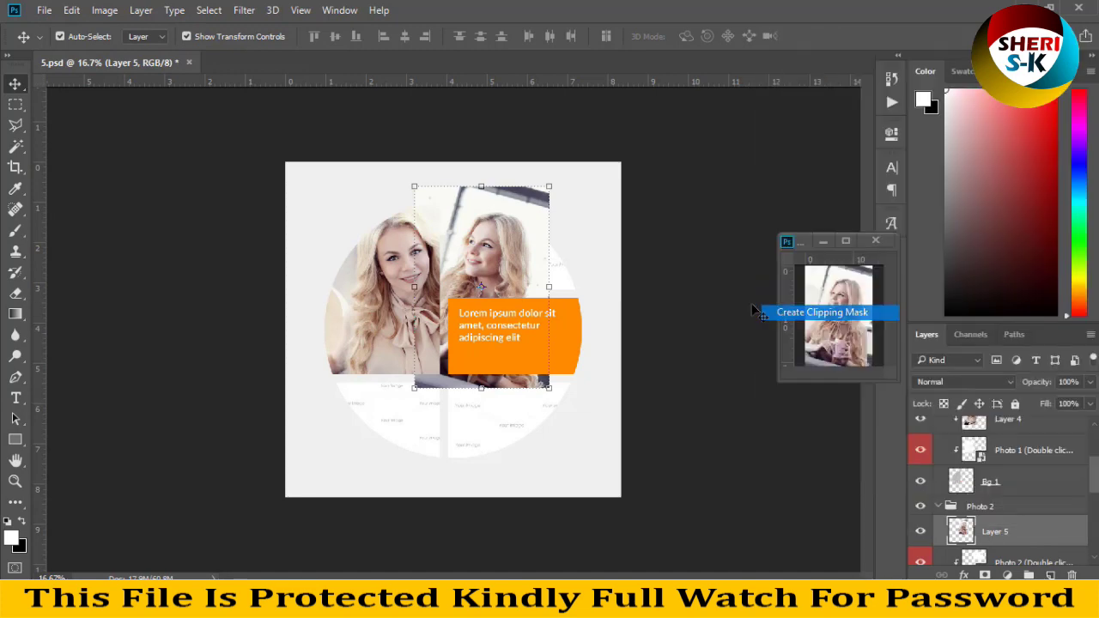
{"action": "left_click_drag", "start_coordinate": [500, 248], "coordinate": [522, 249]}
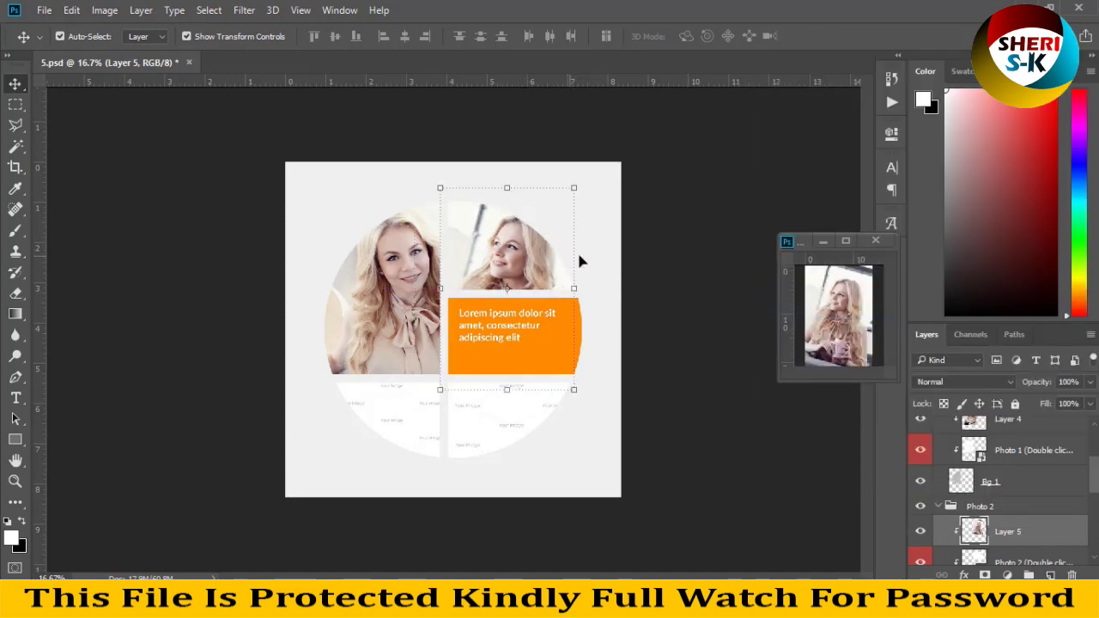
{"action": "left_click", "coordinate": [667, 210]}
- Select the Photo 4 placeholder and close the 19176.jpg window without saving
{"action": "left_click", "coordinate": [523, 416]}
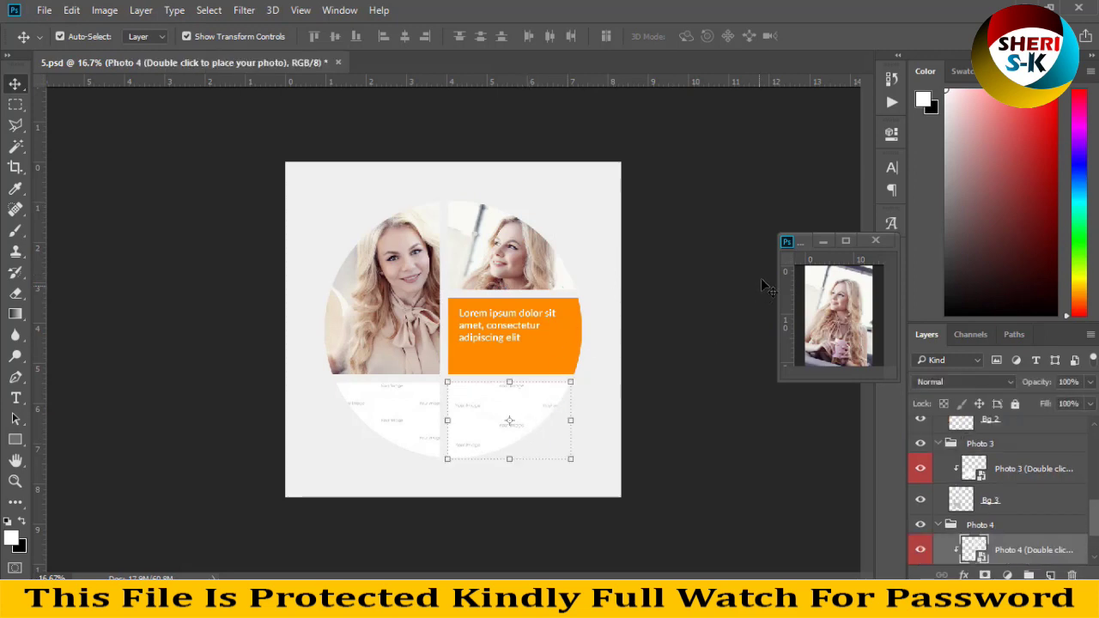
{"action": "left_click", "coordinate": [875, 241]}
{"action": "left_click", "coordinate": [554, 239]}
- Open the photo 19169.jpg from the hairstyle photo folder
{"action": "left_click", "coordinate": [43, 10]}
{"action": "left_click", "coordinate": [48, 42]}
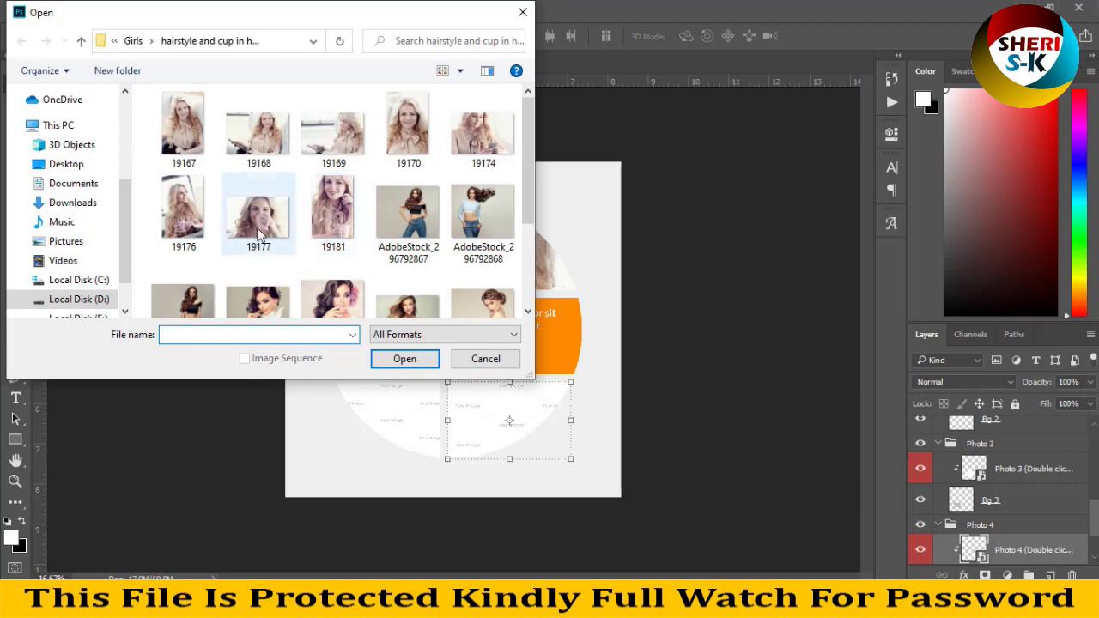
{"action": "left_click", "coordinate": [257, 133]}
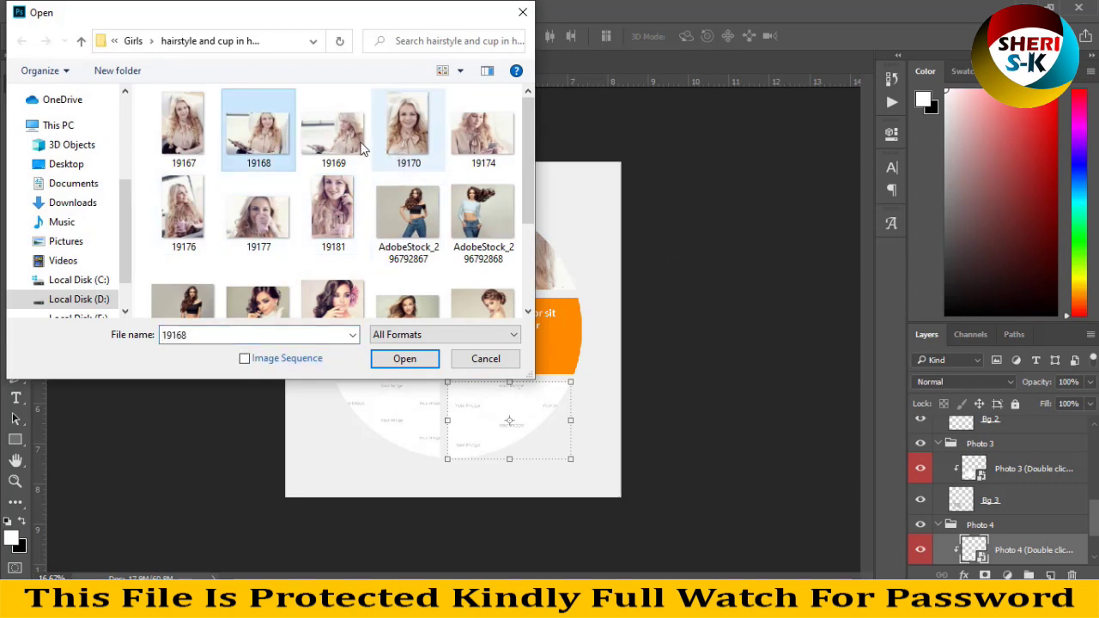
{"action": "left_click", "coordinate": [333, 133]}
{"action": "key", "text": "Return"}
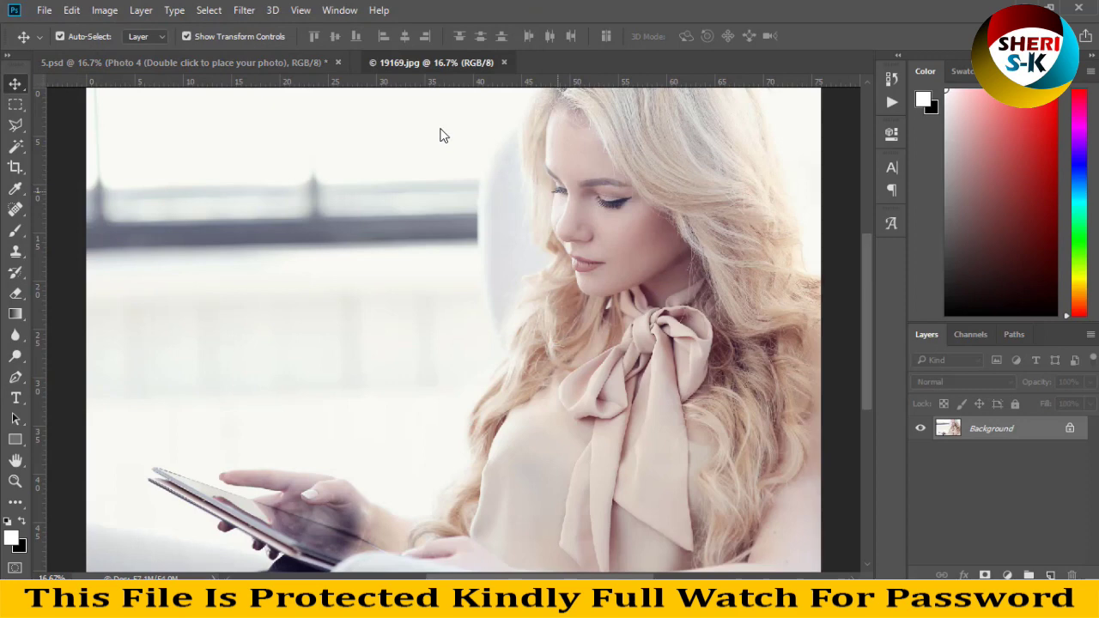
- Float 19169.jpg in its own window and resize the image to a width of 800 pixels
{"action": "left_click_drag", "start_coordinate": [467, 62], "coordinate": [521, 138]}
{"action": "right_click", "coordinate": [521, 138]}
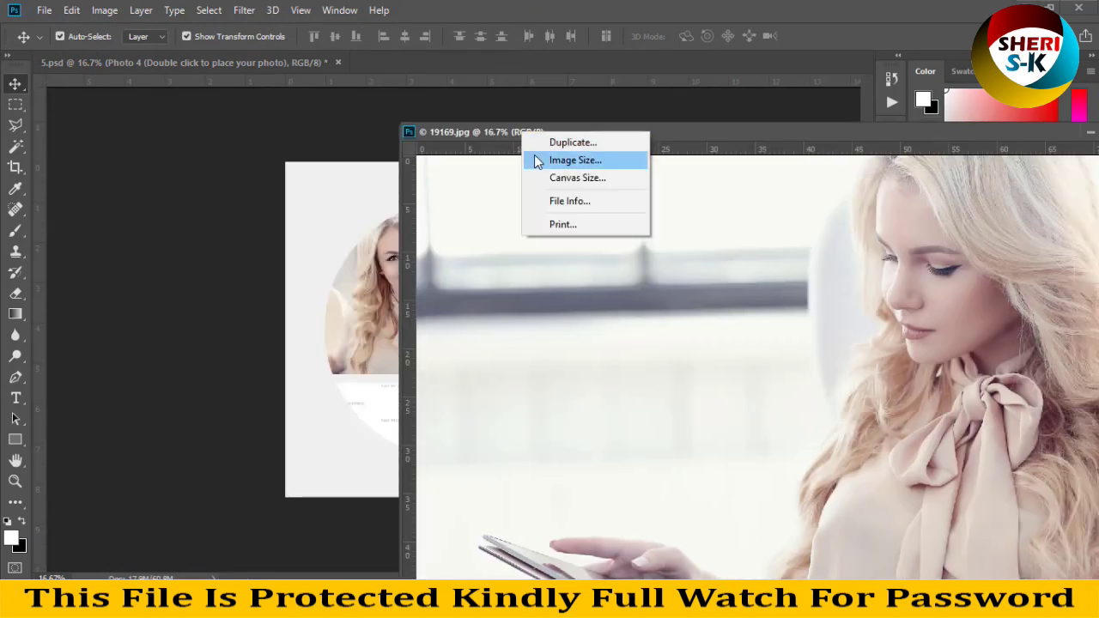
{"action": "left_click", "coordinate": [554, 157]}
{"action": "type", "text": "800"}
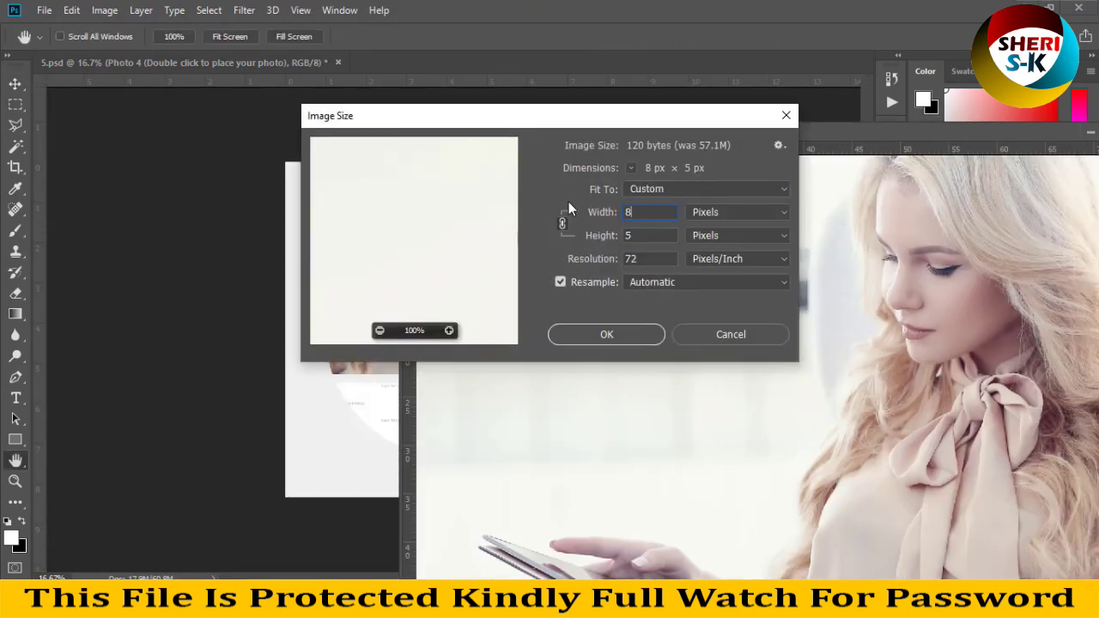
{"action": "key", "text": "Return"}
- Copy the 19169.jpg photo into the template over the Photo 4 placeholder
{"action": "left_click_drag", "start_coordinate": [504, 206], "coordinate": [491, 129]}
{"action": "left_click", "coordinate": [689, 283]}
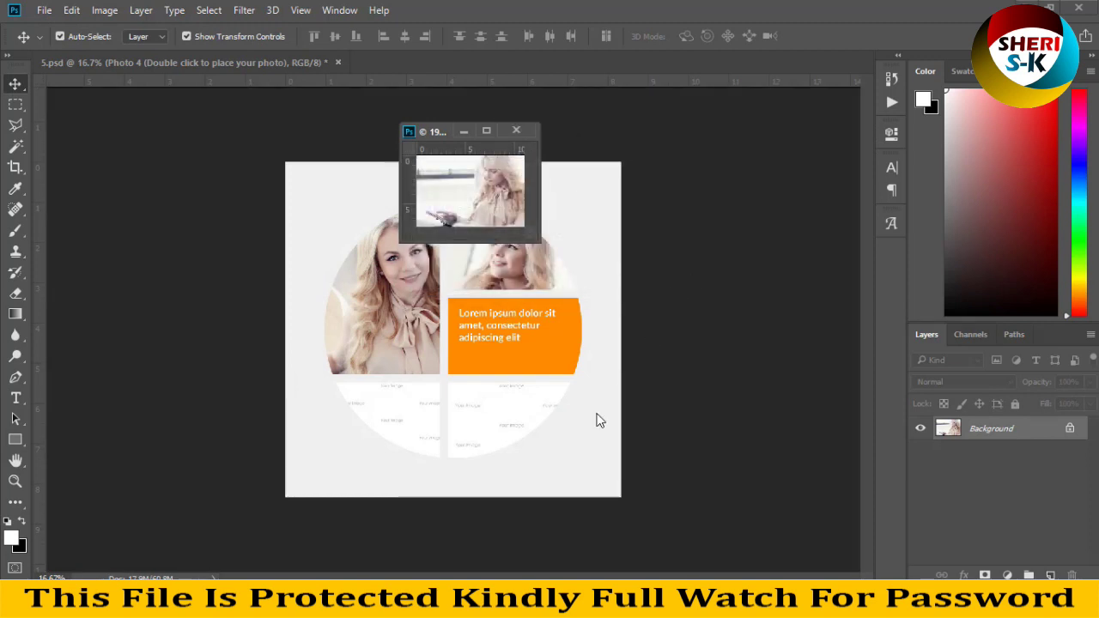
{"action": "left_click", "coordinate": [535, 410]}
{"action": "left_click_drag", "start_coordinate": [464, 189], "coordinate": [527, 412]}
- Clip the photo in the Photo 4 group with a clipping mask, then enlarge and shift it to fill the frame
{"action": "right_click", "coordinate": [1009, 551]}
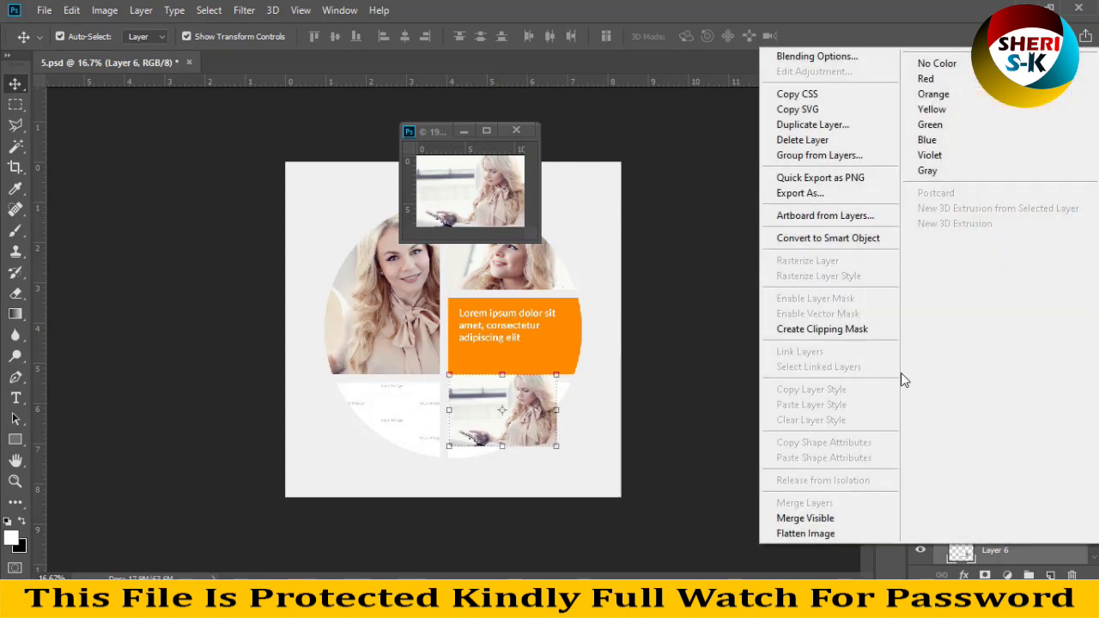
{"action": "left_click", "coordinate": [838, 336]}
{"action": "left_click_drag", "start_coordinate": [449, 446], "coordinate": [437, 454]}
{"action": "left_click_drag", "start_coordinate": [557, 375], "coordinate": [569, 367]}
{"action": "left_click_drag", "start_coordinate": [481, 431], "coordinate": [522, 449]}
{"action": "key", "text": "Return"}
{"action": "left_click", "coordinate": [693, 343]}
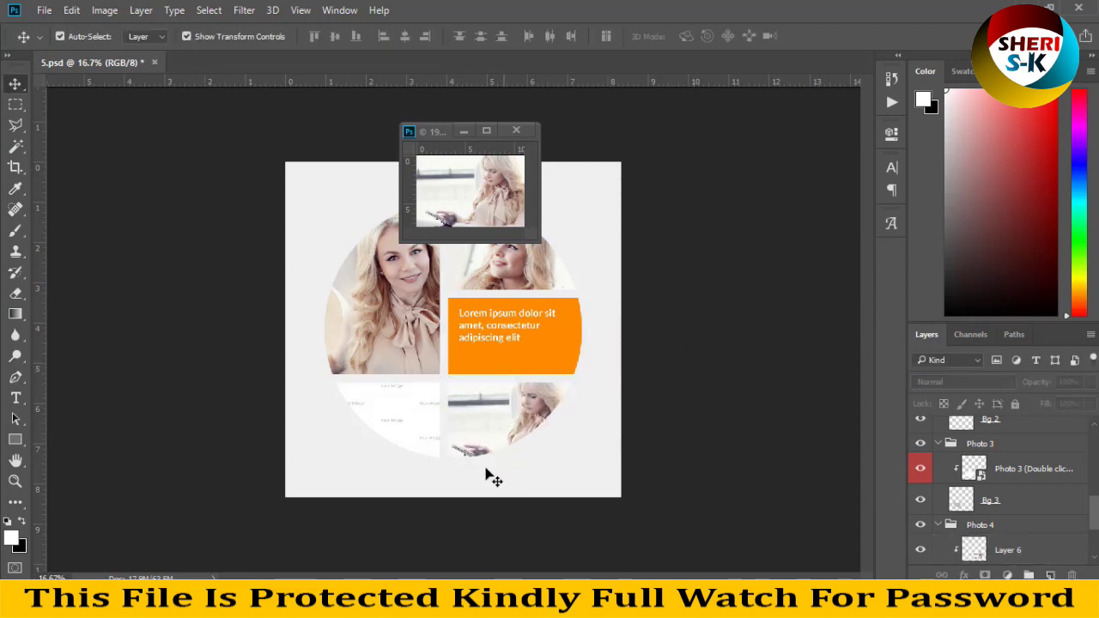
- Select the Photo 3 placeholder and close the 19169.jpg window without saving
{"action": "left_click", "coordinate": [412, 417]}
{"action": "left_click", "coordinate": [516, 129]}
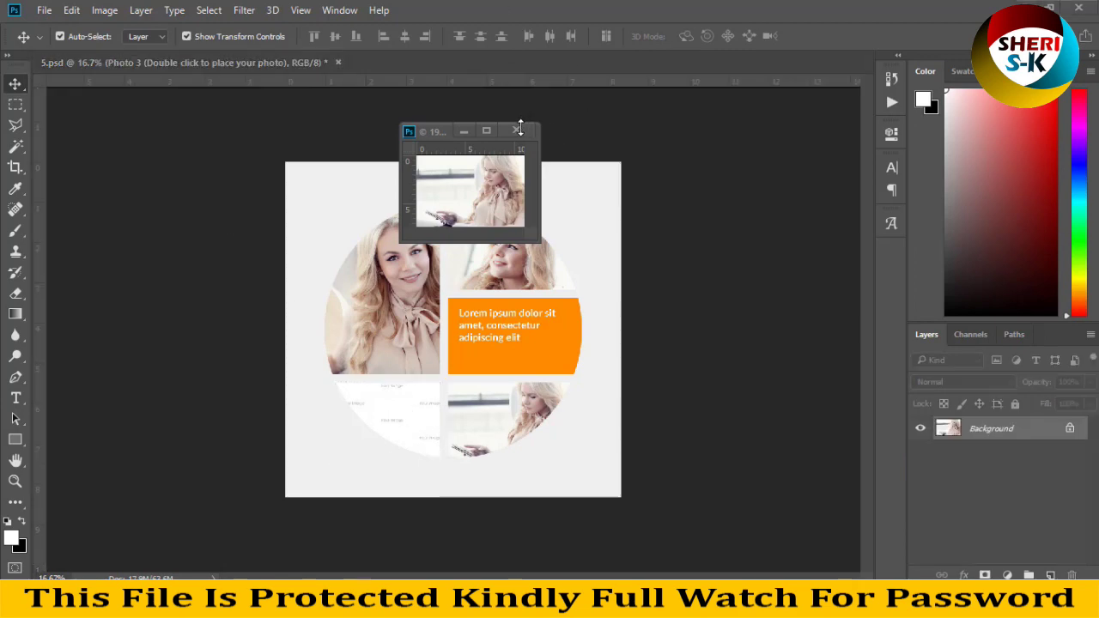
{"action": "key", "text": "n"}
- Open the photo 19177.jpg and float it in its own window
{"action": "left_click", "coordinate": [44, 9]}
{"action": "left_click", "coordinate": [38, 34]}
{"action": "left_click", "coordinate": [254, 256]}
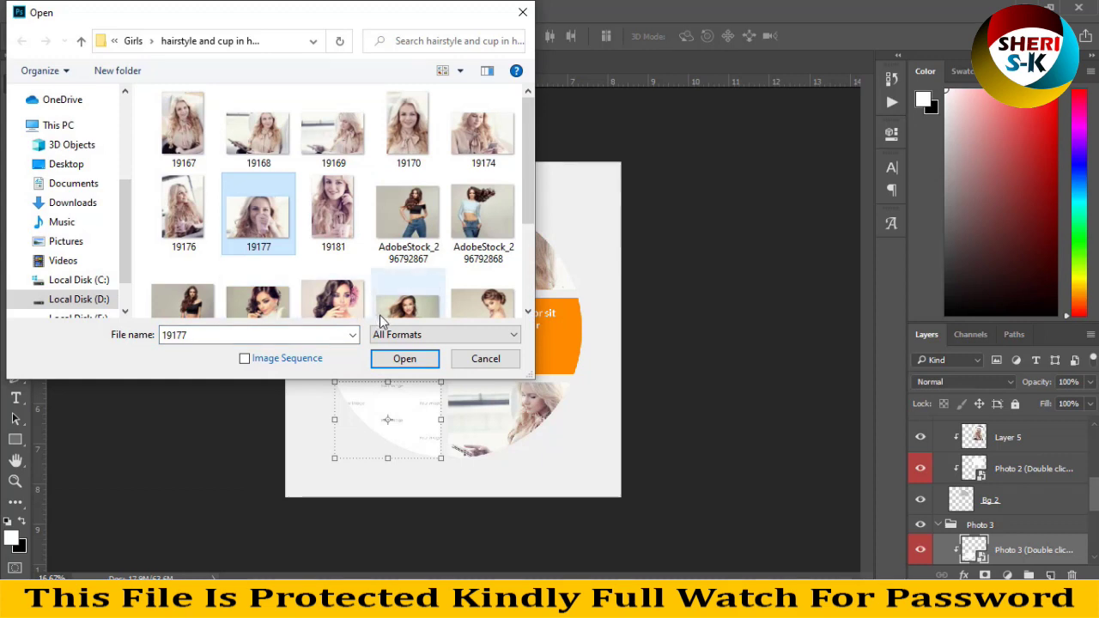
{"action": "left_click", "coordinate": [404, 359]}
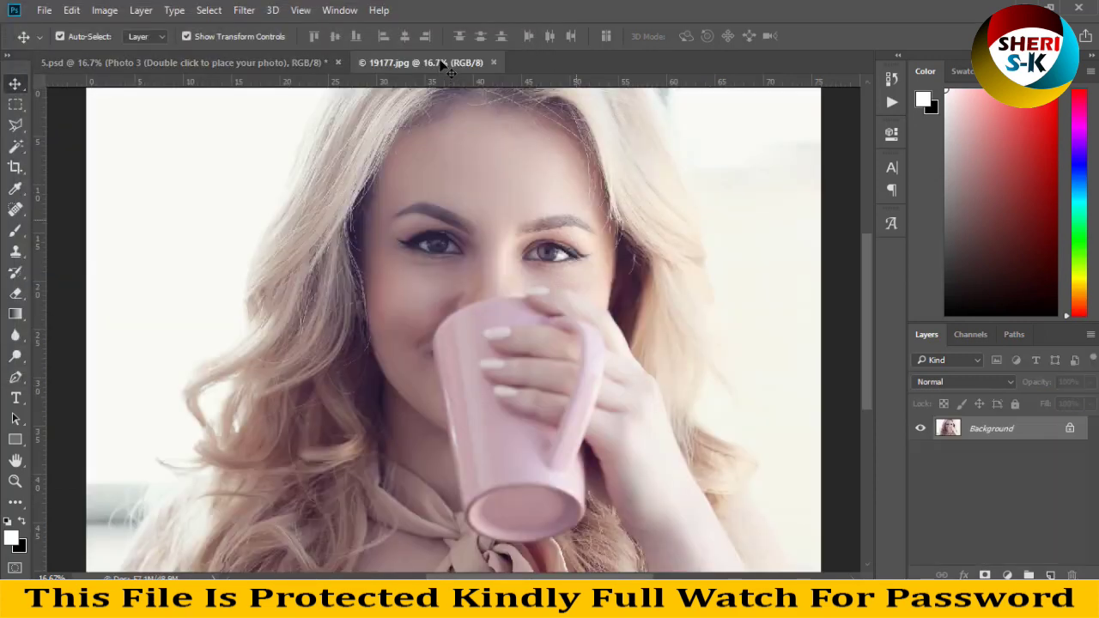
{"action": "left_click_drag", "start_coordinate": [440, 66], "coordinate": [457, 114]}
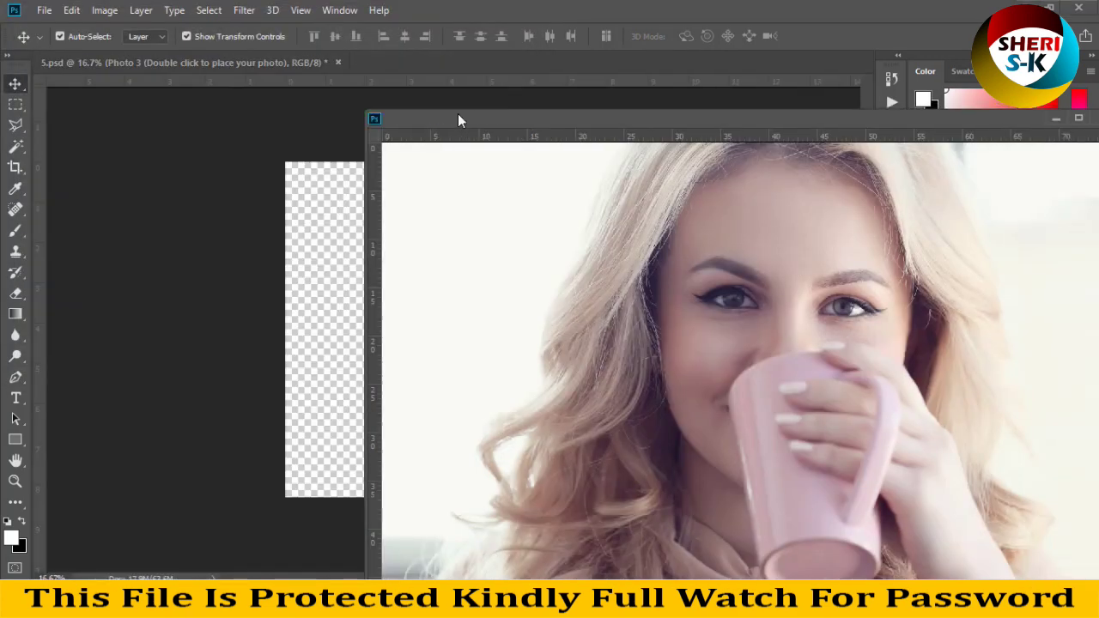
- Resize the 19177.jpg image to a width of 500 pixels
{"action": "right_click", "coordinate": [459, 113]}
{"action": "left_click", "coordinate": [466, 142]}
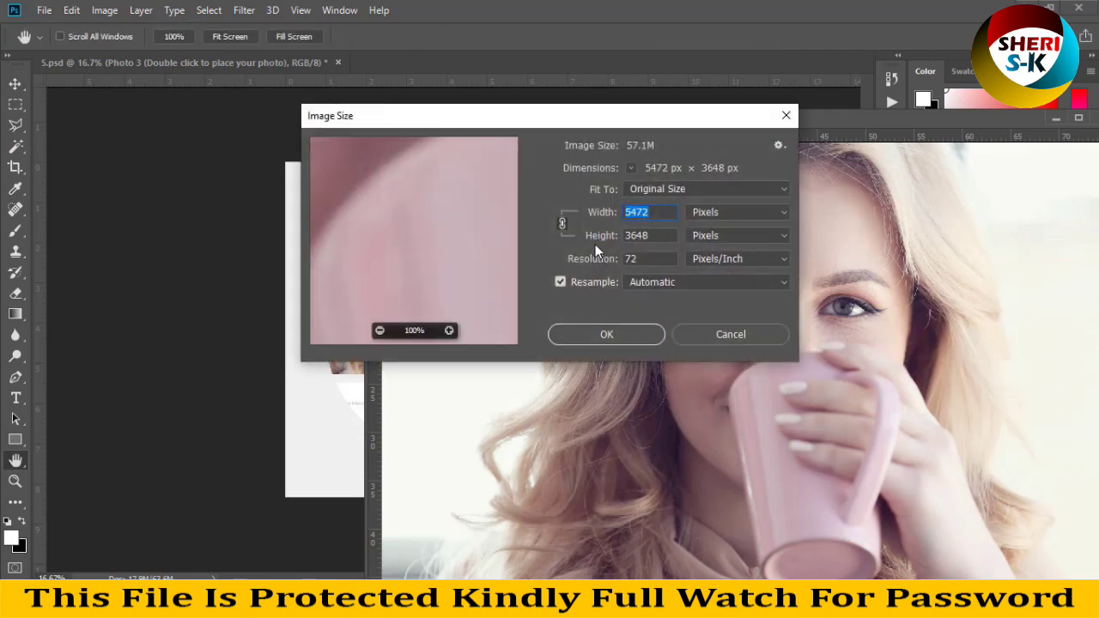
{"action": "type", "text": "500"}
{"action": "key", "text": "Return"}
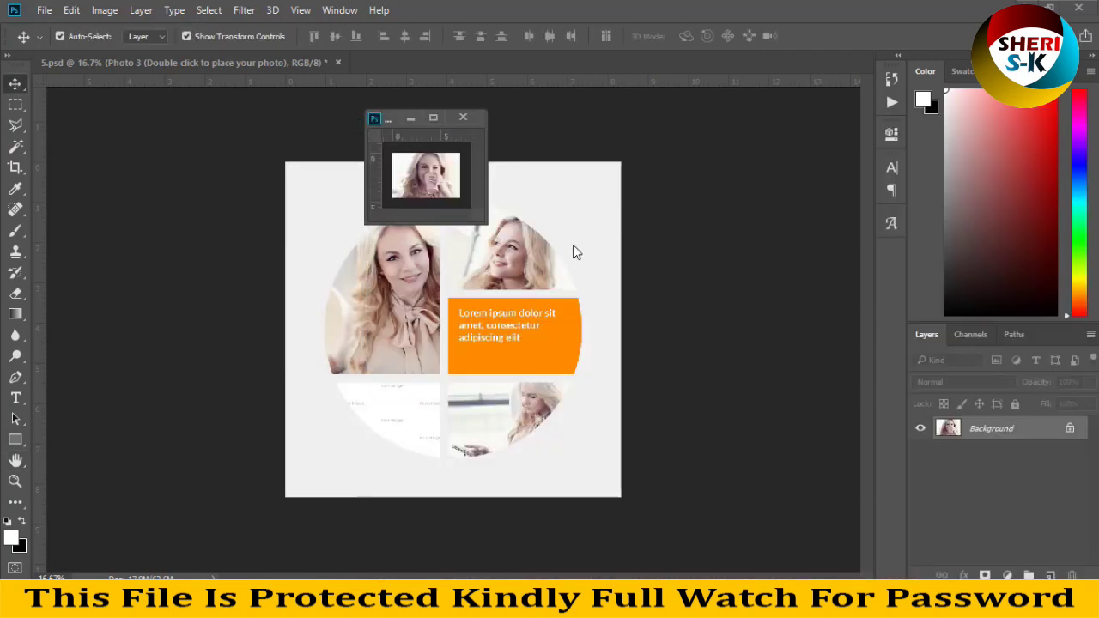
- Try the 500-pixel photo on the Photo 3 placeholder, then undo both the placement and the resizing of 19177.jpg
{"action": "left_click", "coordinate": [414, 423]}
{"action": "left_click_drag", "start_coordinate": [419, 193], "coordinate": [407, 410]}
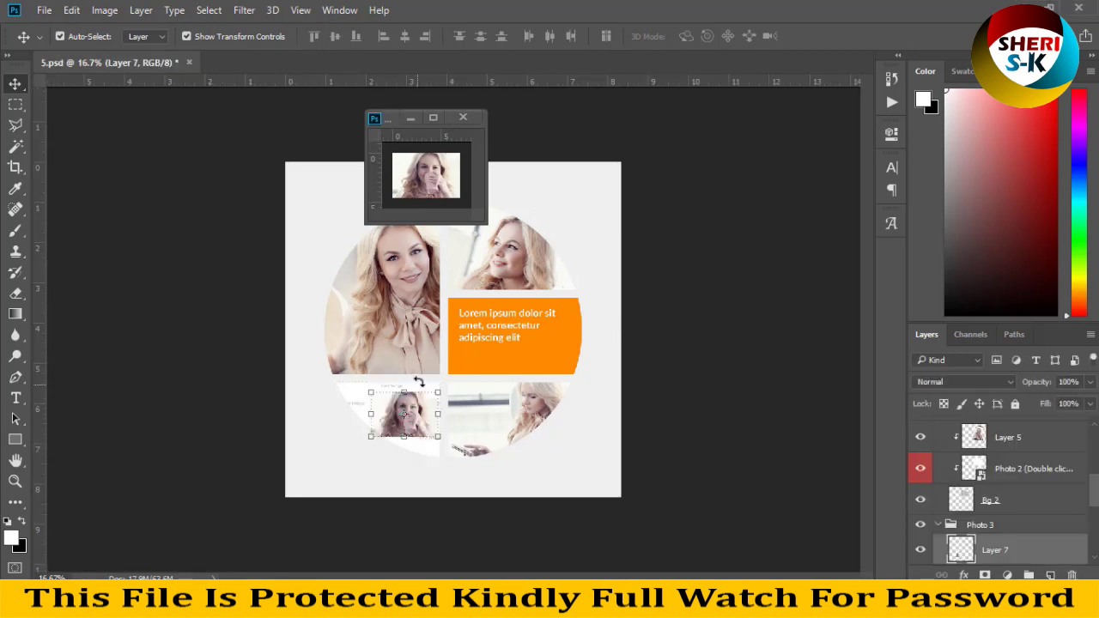
{"action": "key", "text": "ctrl+z"}
{"action": "left_click", "coordinate": [431, 171]}
{"action": "key", "text": "ctrl+z"}
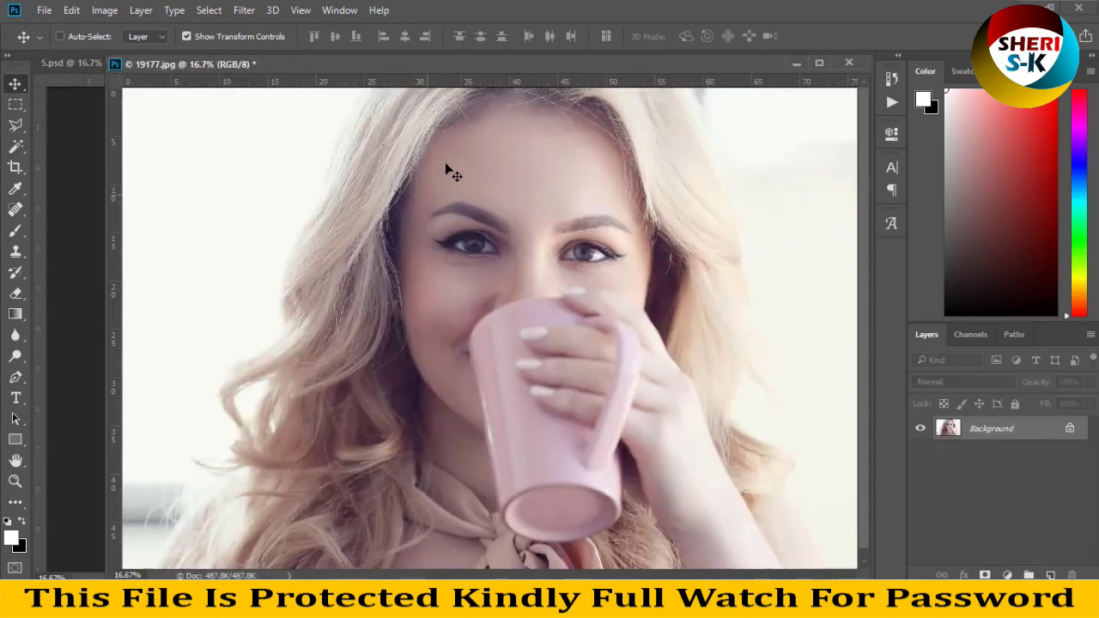
- Resize the 19177.jpg image to a width of 1000 pixels
{"action": "right_click", "coordinate": [462, 75]}
{"action": "left_click", "coordinate": [468, 95]}
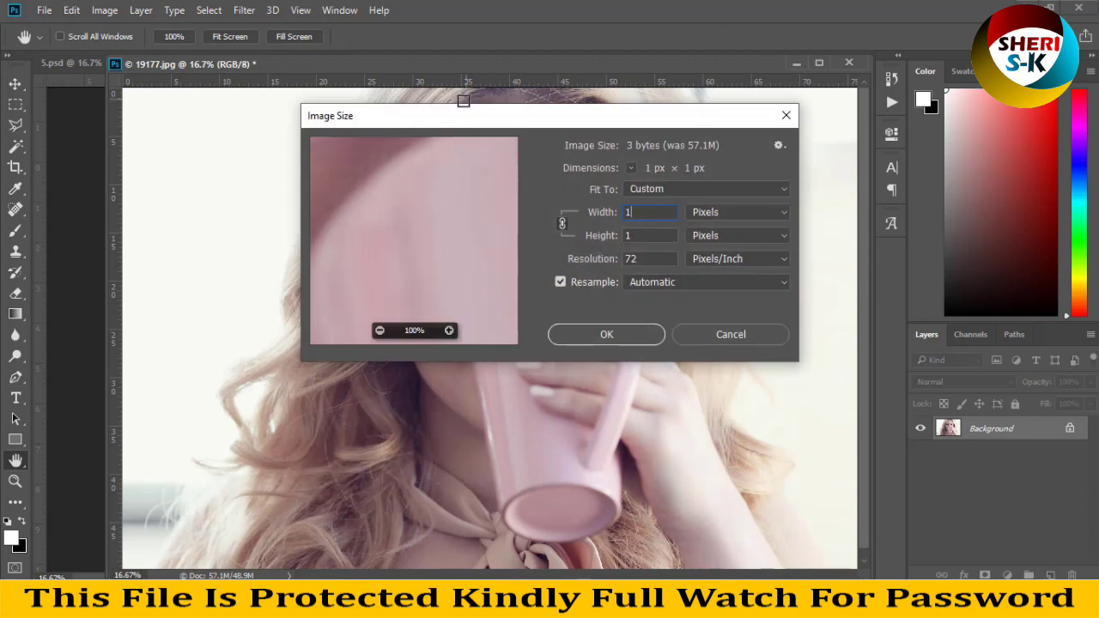
{"action": "type", "text": "1000"}
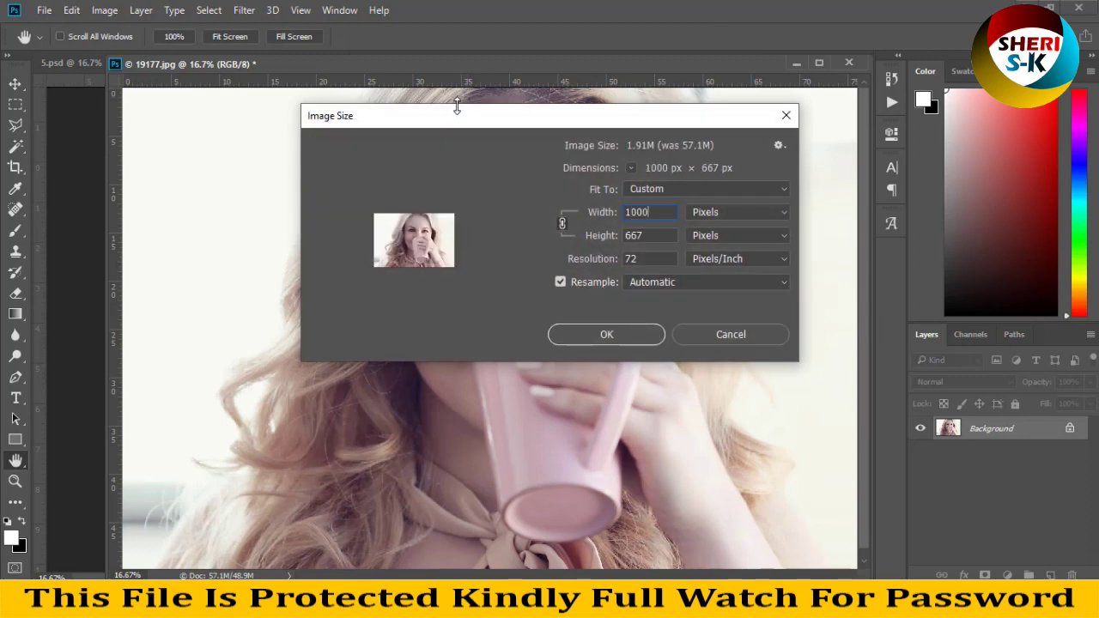
{"action": "key", "text": "Return"}
- Copy the 19177.jpg photo onto the Photo 3 placeholder and clip it to the frame with a clipping mask
{"action": "key", "text": "v"}
{"action": "left_click_drag", "start_coordinate": [225, 151], "coordinate": [403, 421]}
{"action": "right_click", "coordinate": [995, 549]}
{"action": "left_click", "coordinate": [811, 335]}
{"action": "left_click_drag", "start_coordinate": [417, 418], "coordinate": [418, 419]}
- Delete the Lorem ipsum text and open the Gradient Overlay layer style of the orange block, keeping the template in view
{"action": "left_click", "coordinate": [558, 343]}
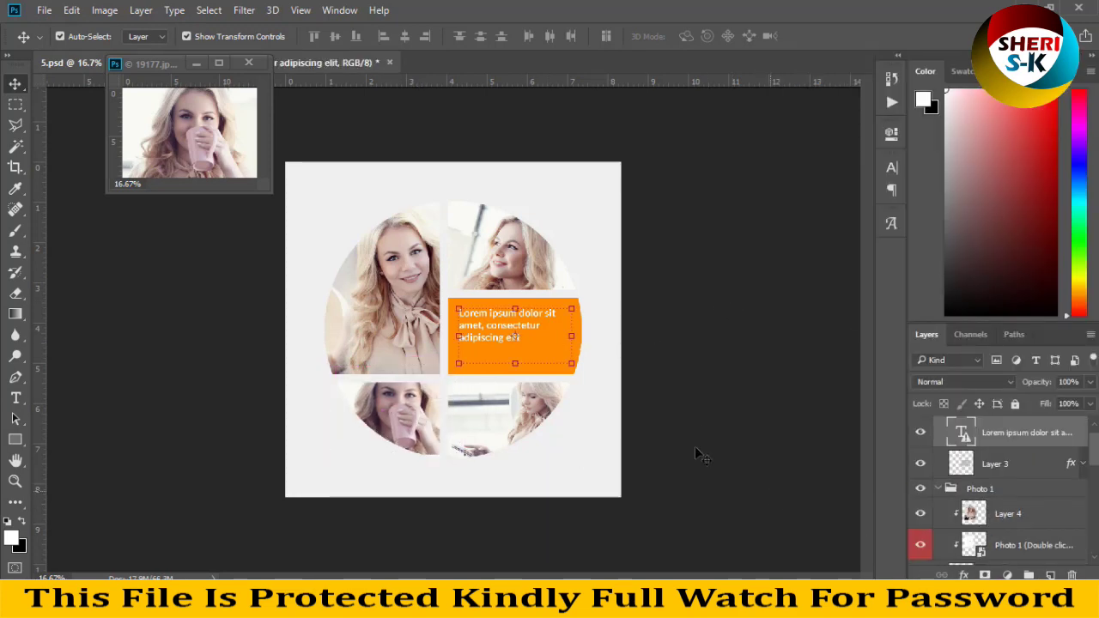
{"action": "key", "text": "Delete"}
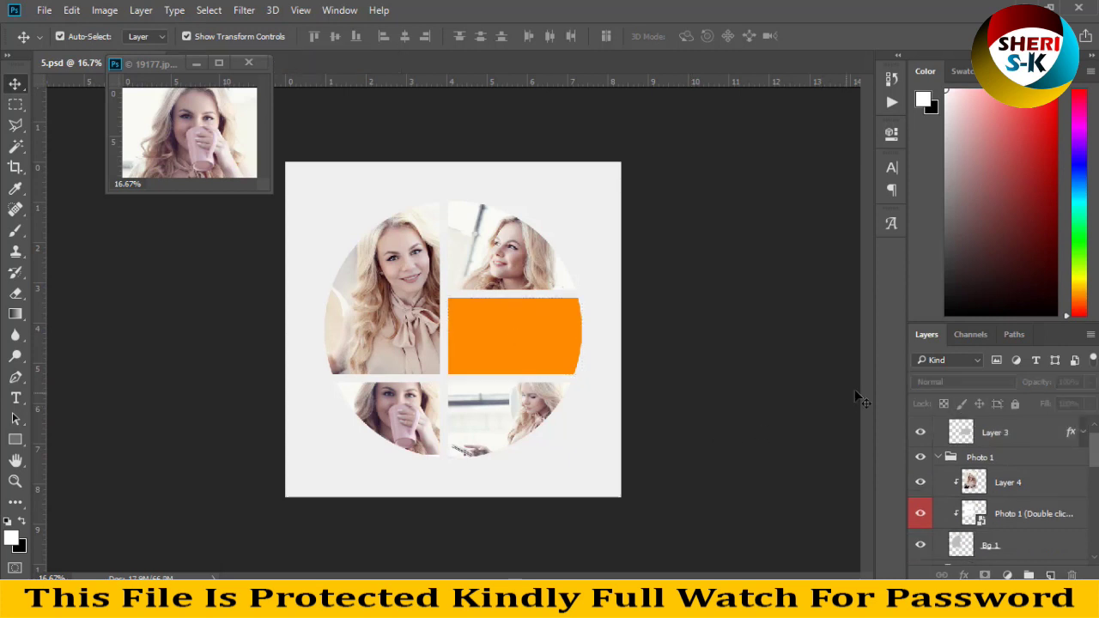
{"action": "left_click", "coordinate": [541, 327]}
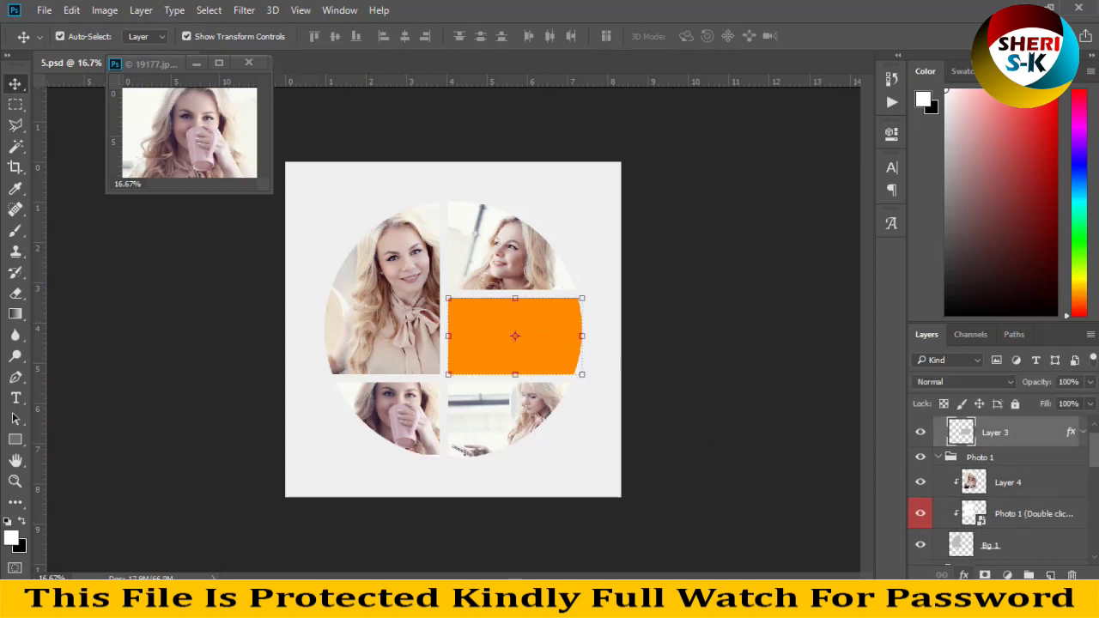
{"action": "left_click", "coordinate": [964, 574]}
{"action": "left_click", "coordinate": [976, 513]}
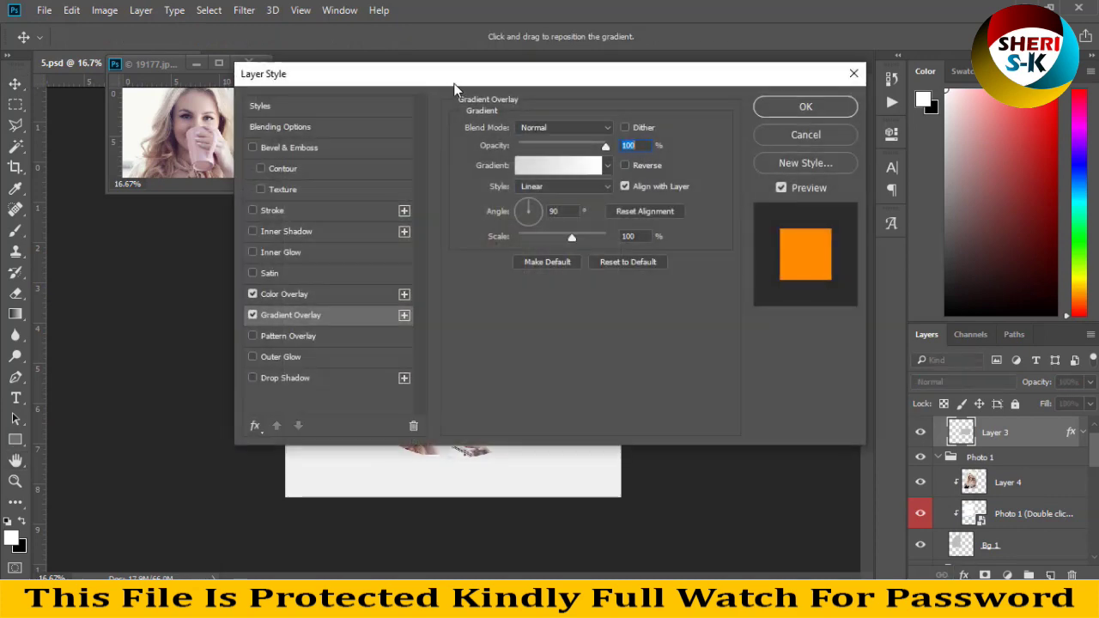
{"action": "left_click_drag", "start_coordinate": [455, 84], "coordinate": [904, 91]}
- Turn off the block's Color Overlay and try several Gradient Overlay presets, ending with a blue one
{"action": "left_click", "coordinate": [694, 335]}
{"action": "left_click", "coordinate": [695, 314]}
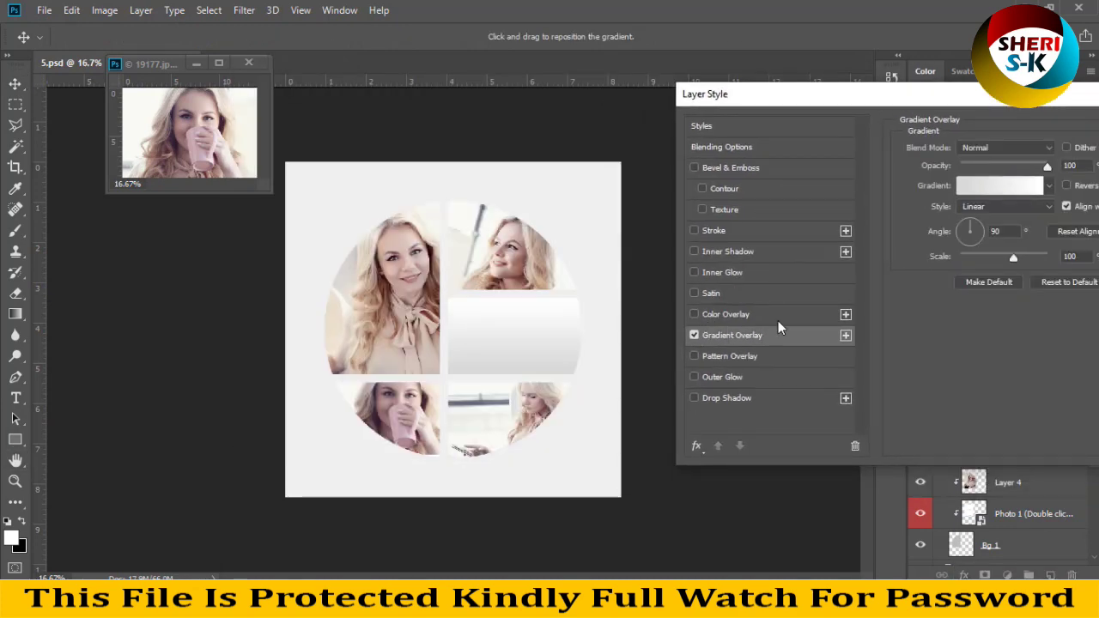
{"action": "left_click", "coordinate": [1049, 187]}
{"action": "left_click", "coordinate": [934, 272]}
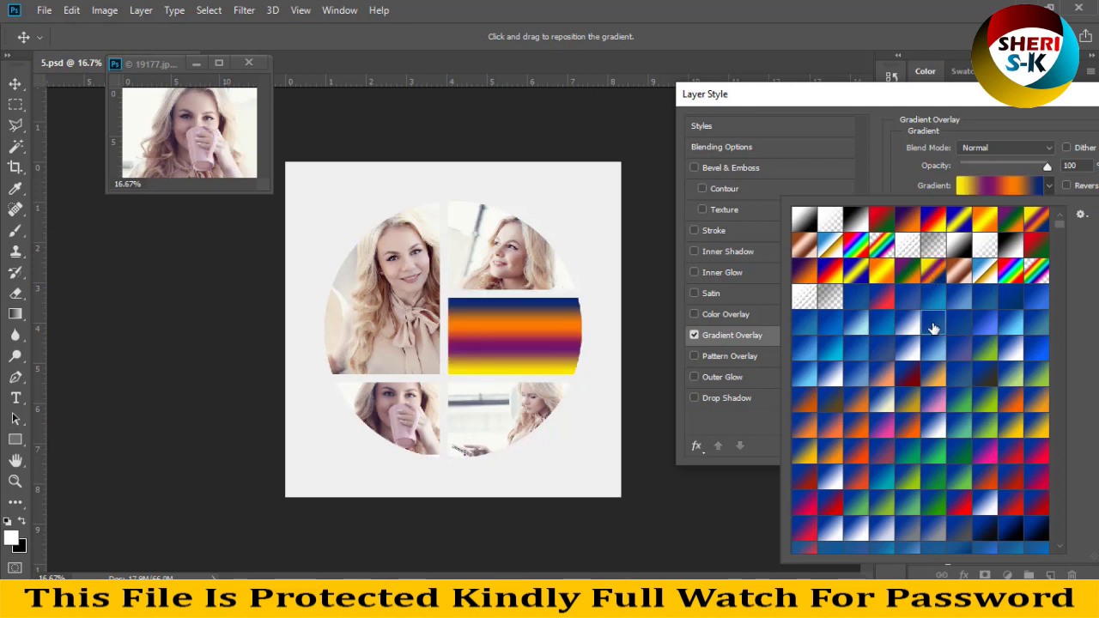
{"action": "left_click", "coordinate": [932, 322]}
{"action": "left_click", "coordinate": [920, 388]}
{"action": "left_click", "coordinate": [937, 345]}
{"action": "left_click", "coordinate": [838, 374]}
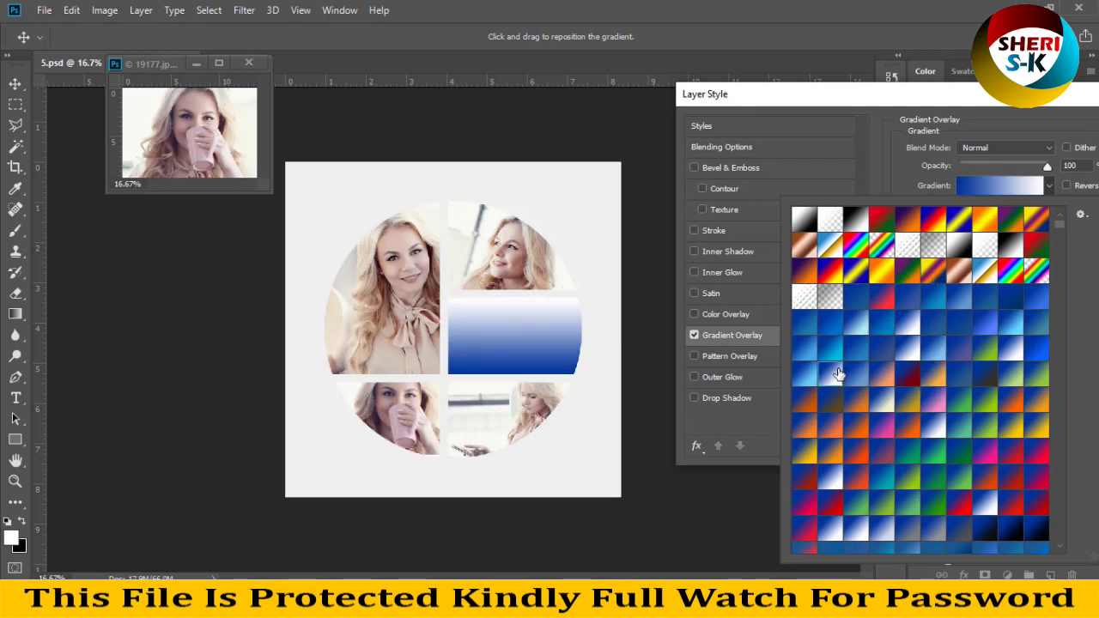
{"action": "left_click", "coordinate": [862, 358]}
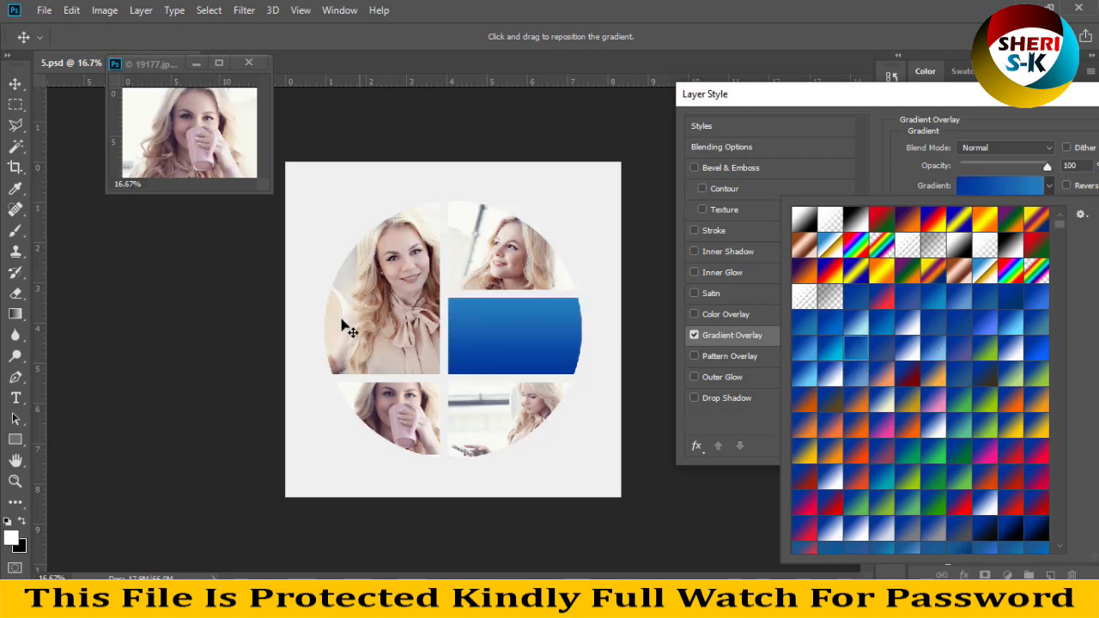
- Turn on the block's Color Overlay and set it to the beige d1c2b9 sampled from the blouse in the large photo
{"action": "left_click", "coordinate": [723, 316]}
{"action": "left_click", "coordinate": [694, 334]}
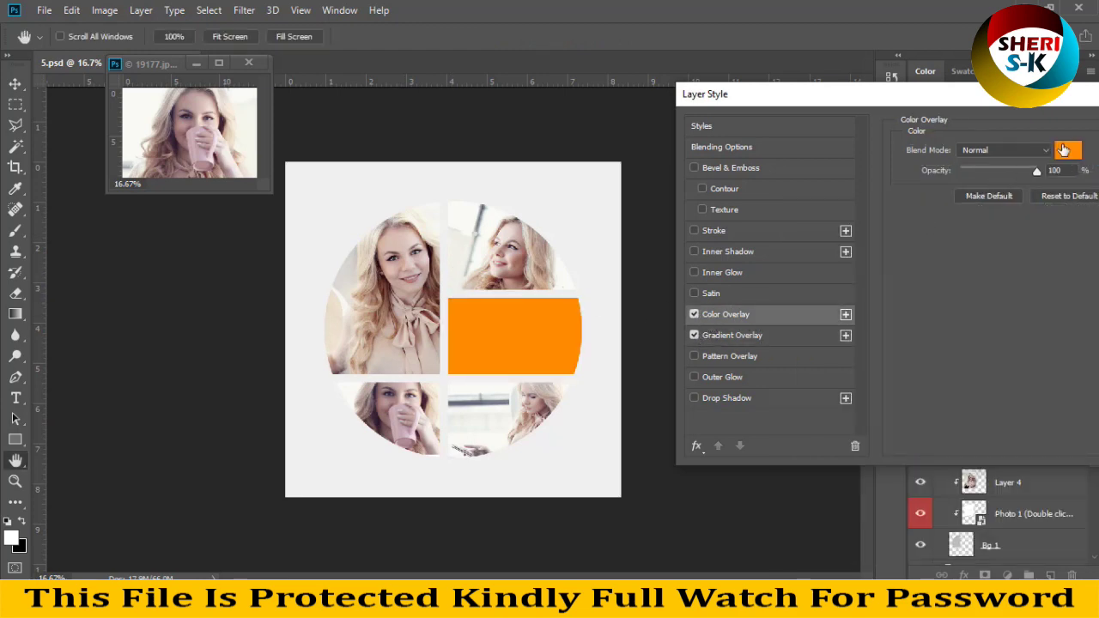
{"action": "left_click", "coordinate": [1062, 150]}
{"action": "left_click", "coordinate": [404, 357]}
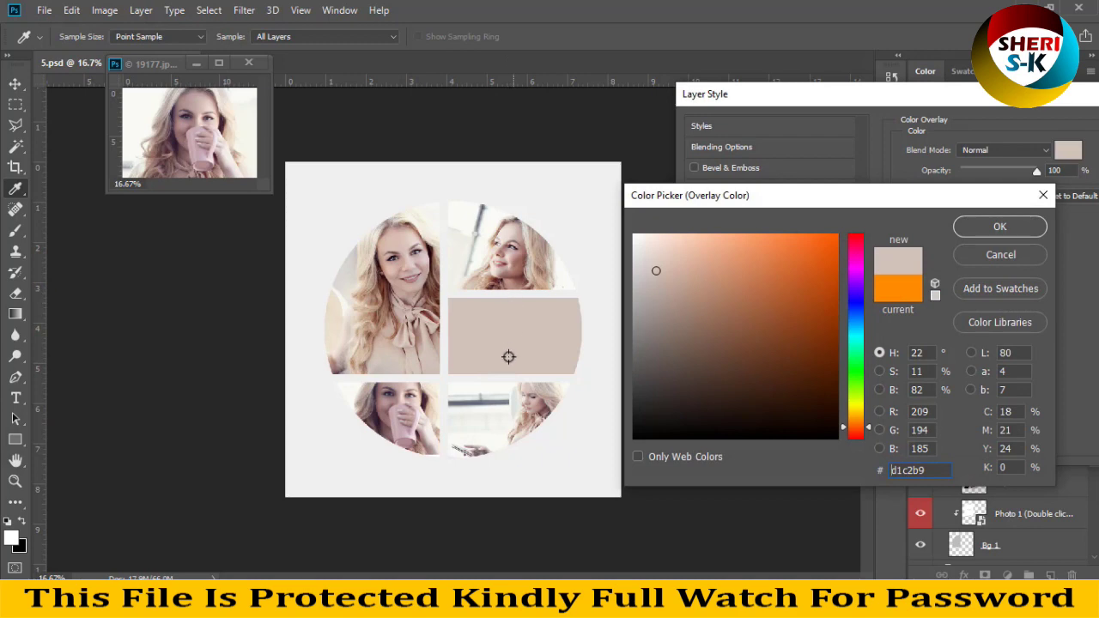
{"action": "left_click", "coordinate": [1001, 227]}
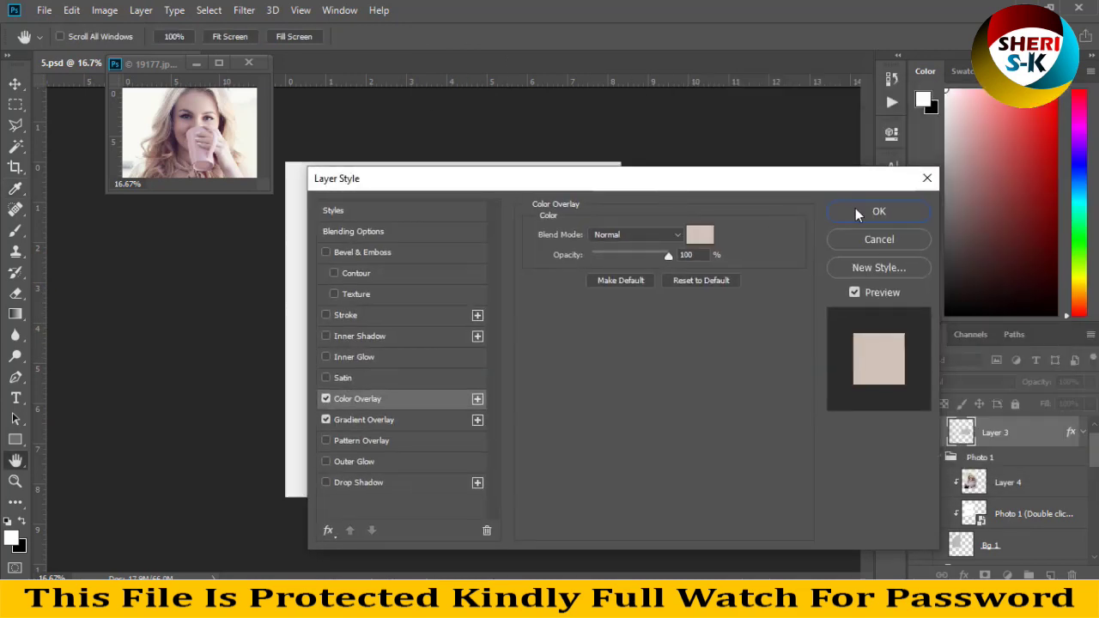
{"action": "left_click", "coordinate": [876, 214]}
- Close the 19177.jpg window without saving its changes
{"action": "left_click", "coordinate": [249, 63]}
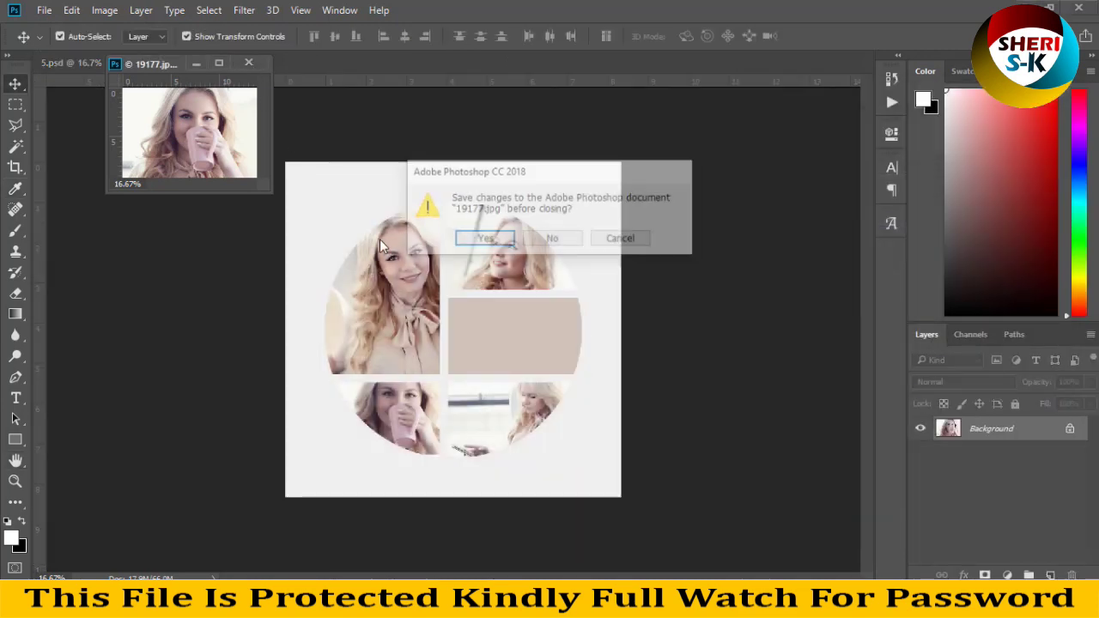
{"action": "left_click", "coordinate": [545, 239]}
- Add the two-line text "Subscribe Us For More Data" at 36 pt on the beige block
{"action": "left_click", "coordinate": [15, 399]}
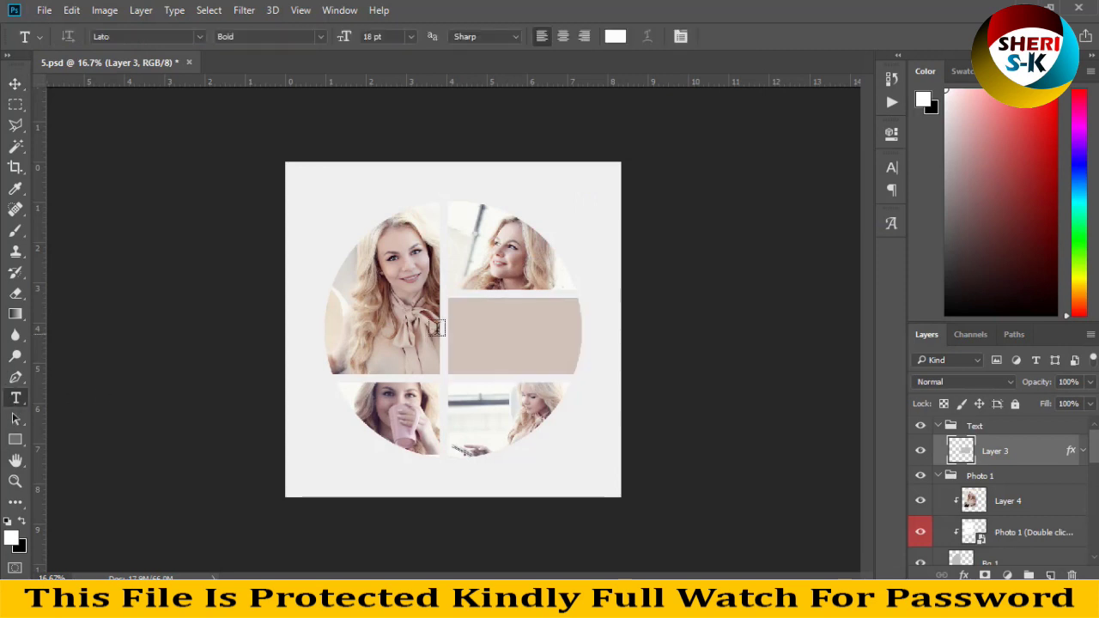
{"action": "left_click", "coordinate": [459, 326]}
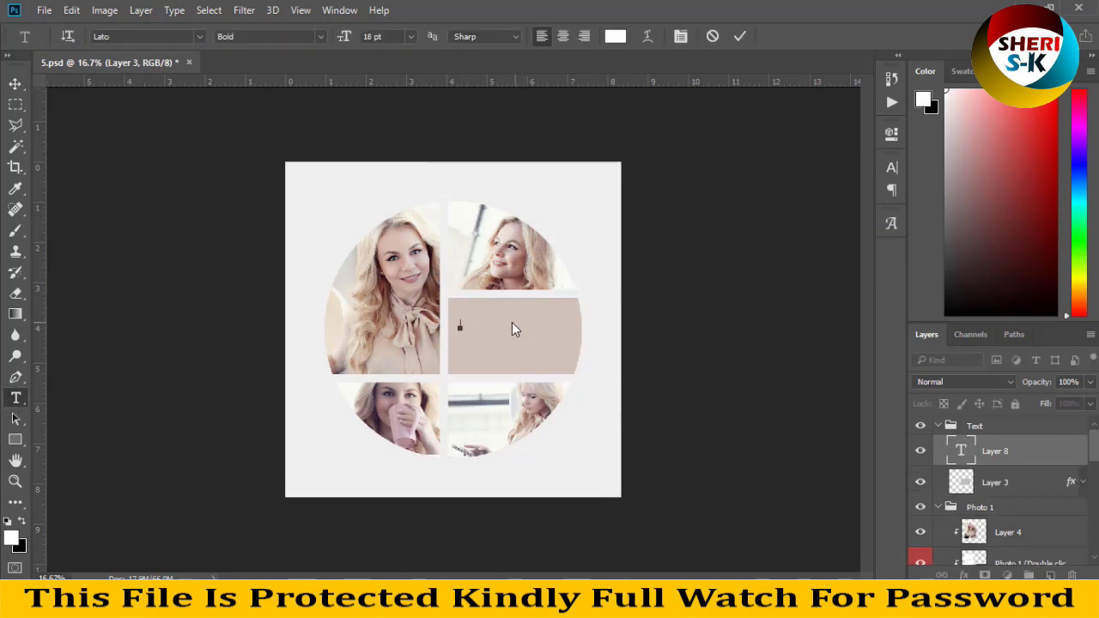
{"action": "left_click", "coordinate": [410, 39]}
{"action": "left_click", "coordinate": [403, 271]}
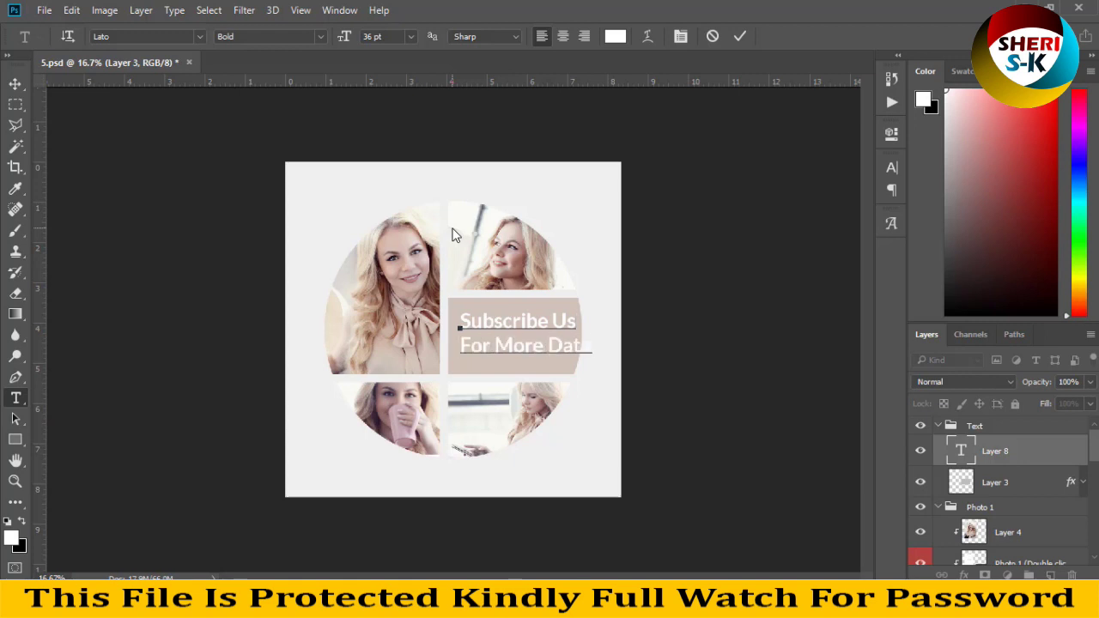
- Shift the new text slightly left on the beige block, then select the block's layer, Layer 3
{"action": "left_click", "coordinate": [15, 84]}
{"action": "left_click_drag", "start_coordinate": [481, 331], "coordinate": [474, 331]}
{"action": "left_click", "coordinate": [559, 311]}
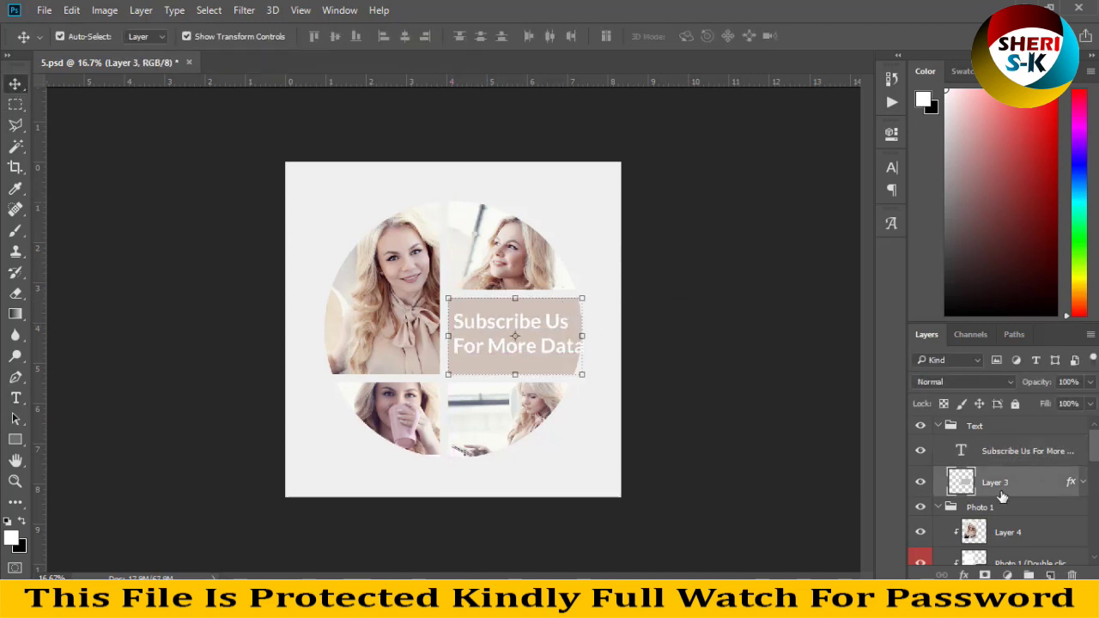
- Add a Drop Shadow to the beige block with Normal blending, 100% opacity, distance 18 px, spread 13% and size 21 px
{"action": "left_click", "coordinate": [963, 574]}
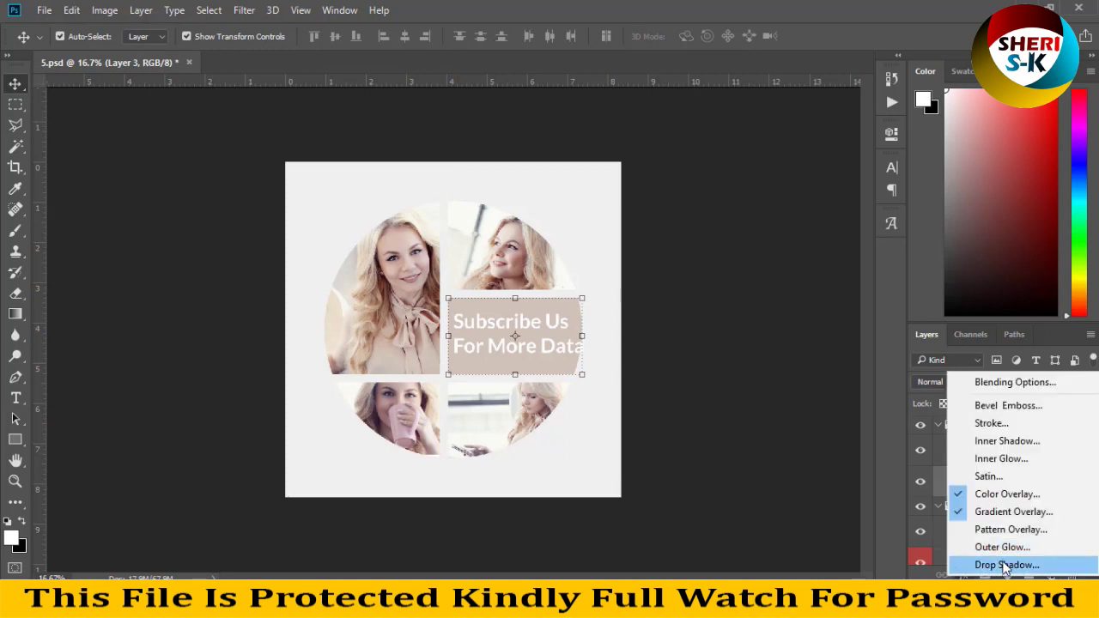
{"action": "key", "text": "Escape"}
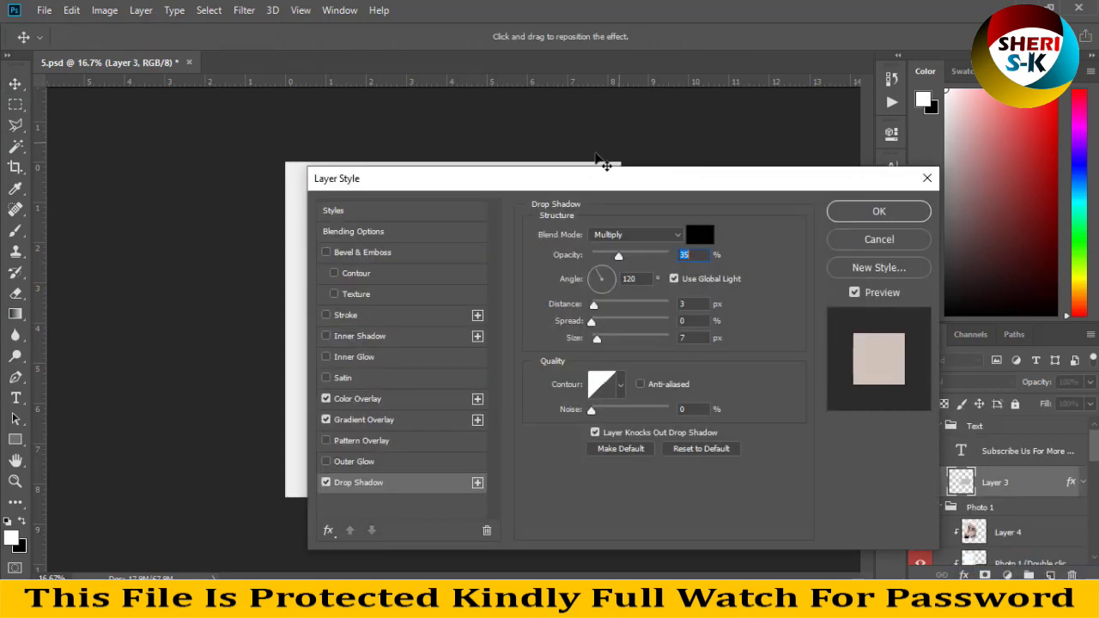
{"action": "left_click_drag", "start_coordinate": [541, 177], "coordinate": [919, 147]}
{"action": "left_click", "coordinate": [1013, 189]}
{"action": "left_click", "coordinate": [1012, 203]}
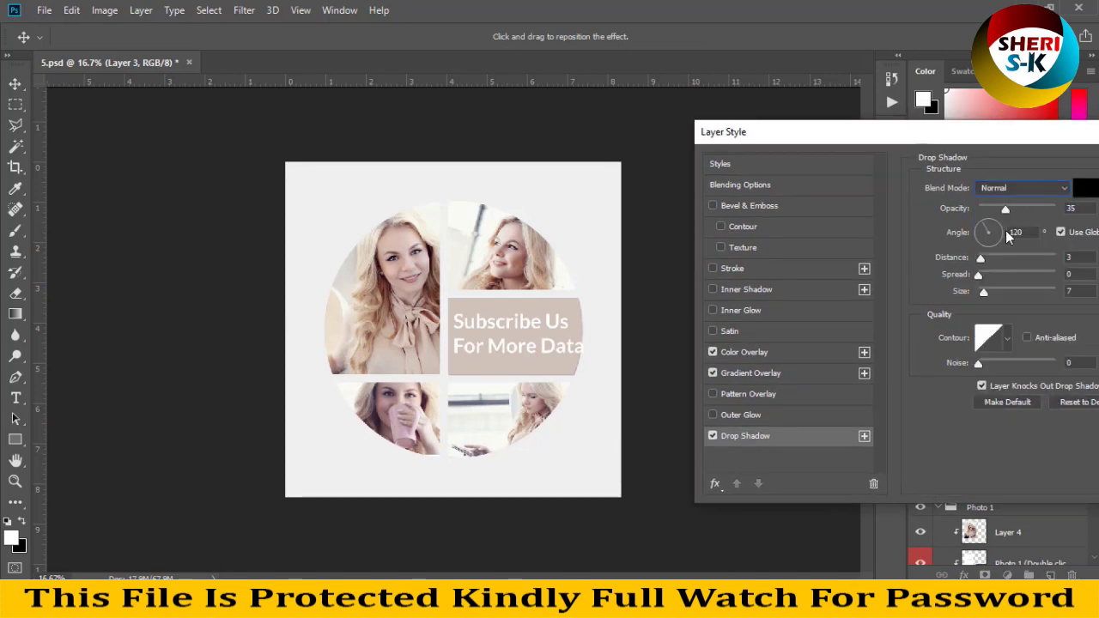
{"action": "left_click_drag", "start_coordinate": [1005, 210], "coordinate": [1084, 212]}
{"action": "mouse_move", "coordinate": [981, 260]}
{"action": "left_mouse_down"}
{"action": "mouse_move", "coordinate": [992, 261]}
{"action": "mouse_move", "coordinate": [989, 290]}
{"action": "mouse_move", "coordinate": [988, 276]}
{"action": "left_mouse_up"}
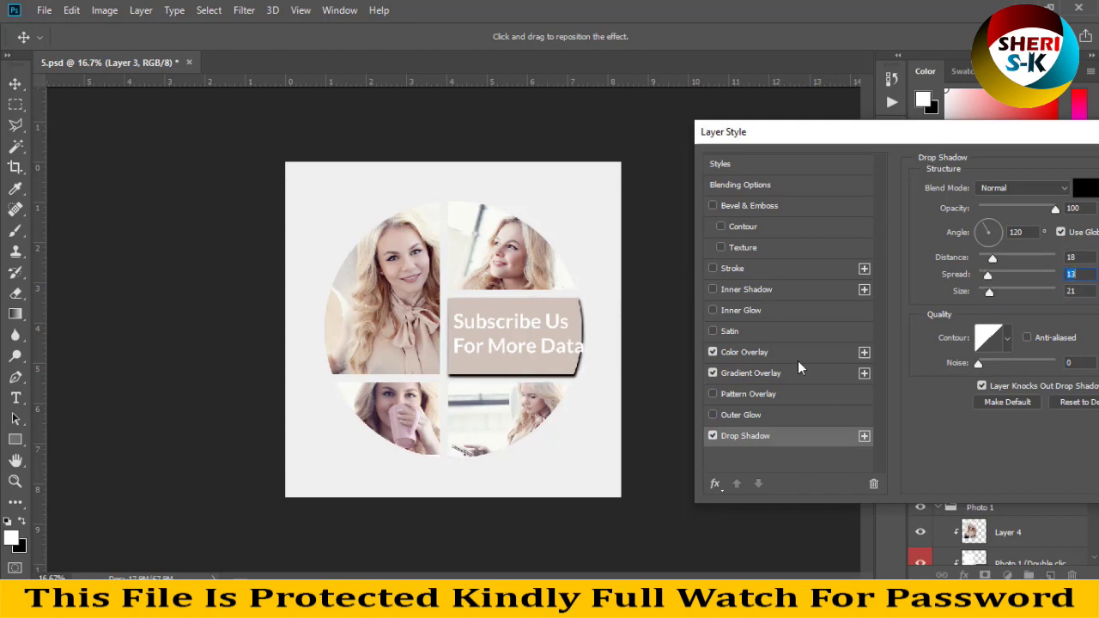
- Turn the drop shadow's angle so the shadow falls toward the block's lower left, and apply the layer style
{"action": "mouse_move", "coordinate": [982, 235]}
{"action": "left_mouse_down"}
{"action": "mouse_move", "coordinate": [998, 236]}
{"action": "mouse_move", "coordinate": [996, 224]}
{"action": "left_mouse_up"}
{"action": "left_click_drag", "start_coordinate": [910, 131], "coordinate": [673, 151]}
{"action": "left_click", "coordinate": [1018, 187]}
- Scale the "Subscribe Us For More Data" text down slightly and reposition it so both lines fit inside the beige block
{"action": "key", "text": "ctrl+plus"}
{"action": "key", "text": "ctrl+plus"}
{"action": "key", "text": "ctrl+plus"}
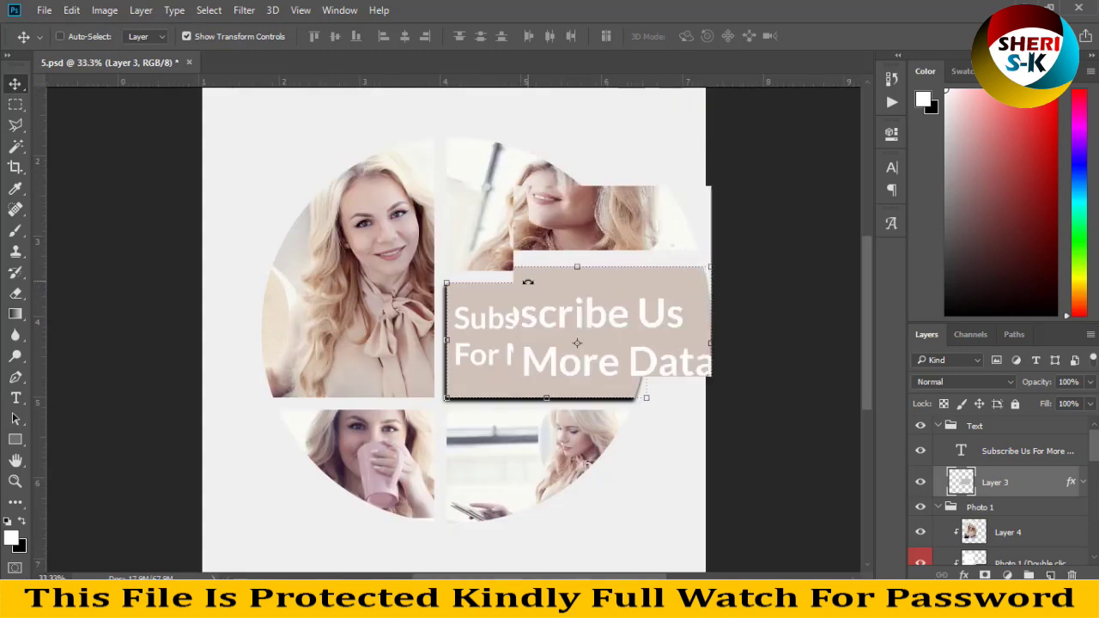
{"action": "scroll", "coordinate": [511, 335], "scroll_direction": "right", "scroll_amount": 2}
{"action": "left_click", "coordinate": [511, 334]}
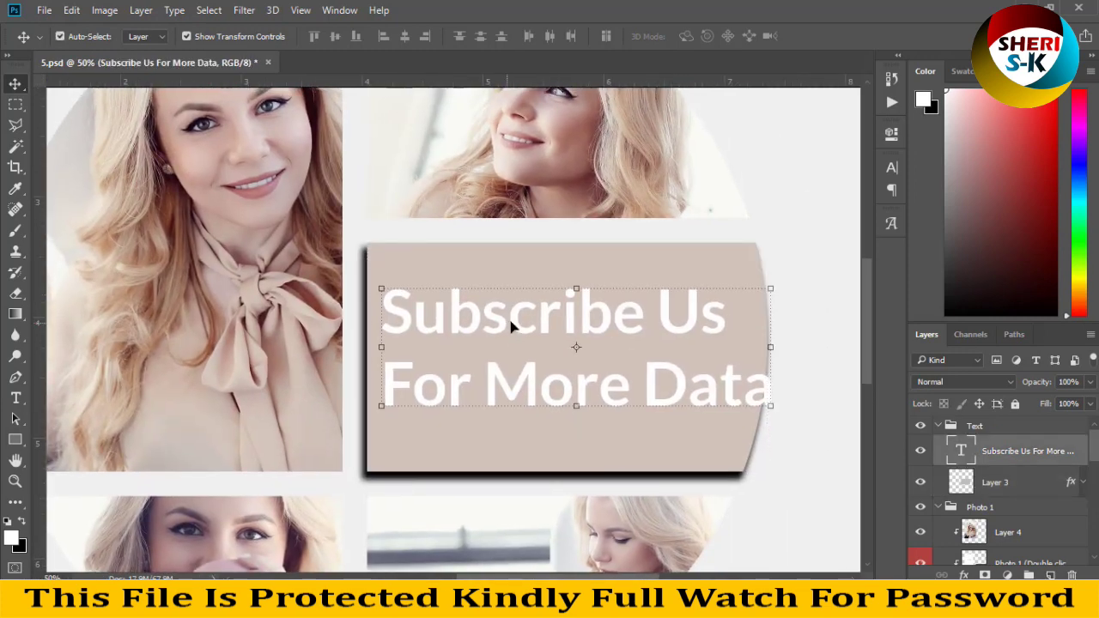
{"action": "key", "text": "ctrl+t"}
{"action": "left_click_drag", "start_coordinate": [759, 296], "coordinate": [744, 298]}
{"action": "key", "text": "Return"}
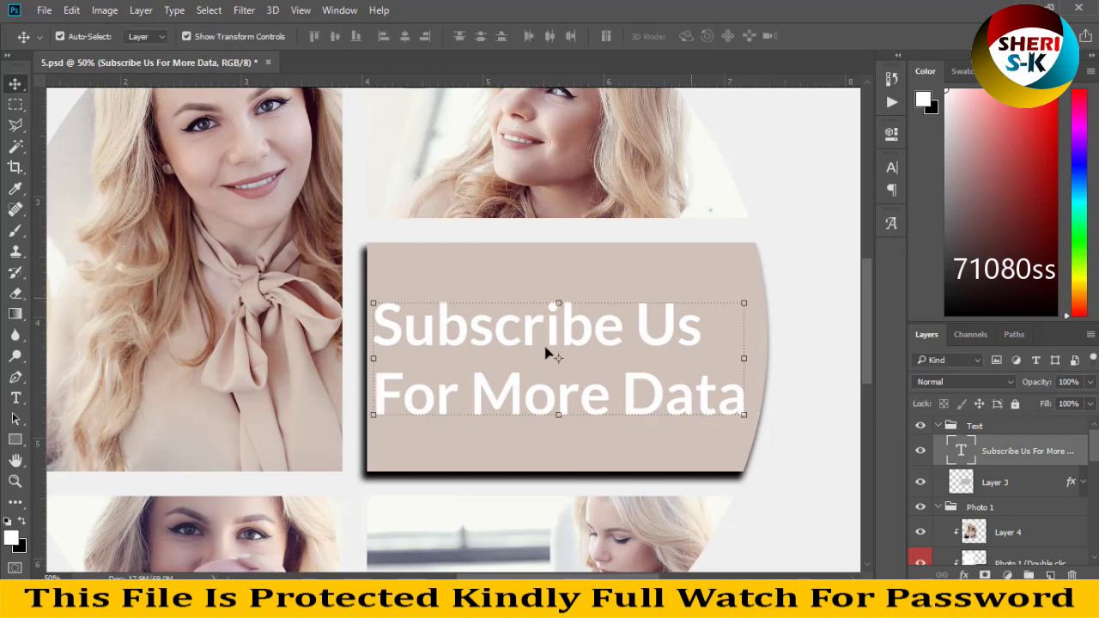
{"action": "left_click", "coordinate": [775, 243]}
{"action": "key", "text": "ctrl+minus"}
{"action": "key", "text": "ctrl+minus"}
{"action": "key", "text": "ctrl+minus"}
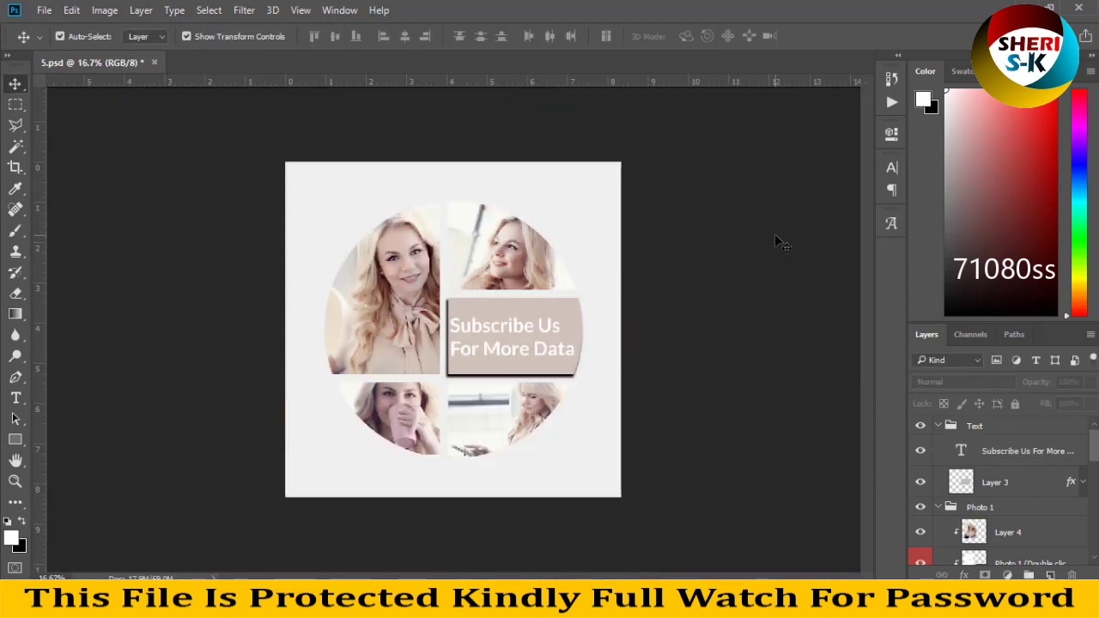
- Close 5.psd without saving its changes and open template 8 from the Circle Photo Frame Template folder
{"action": "left_click", "coordinate": [155, 63]}
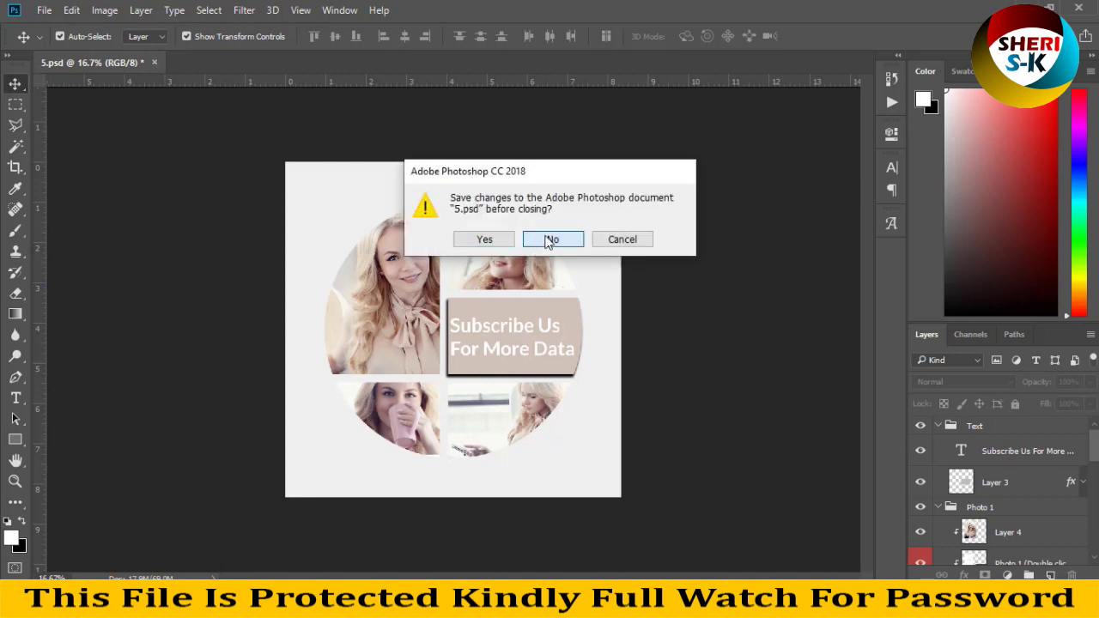
{"action": "left_click", "coordinate": [533, 240]}
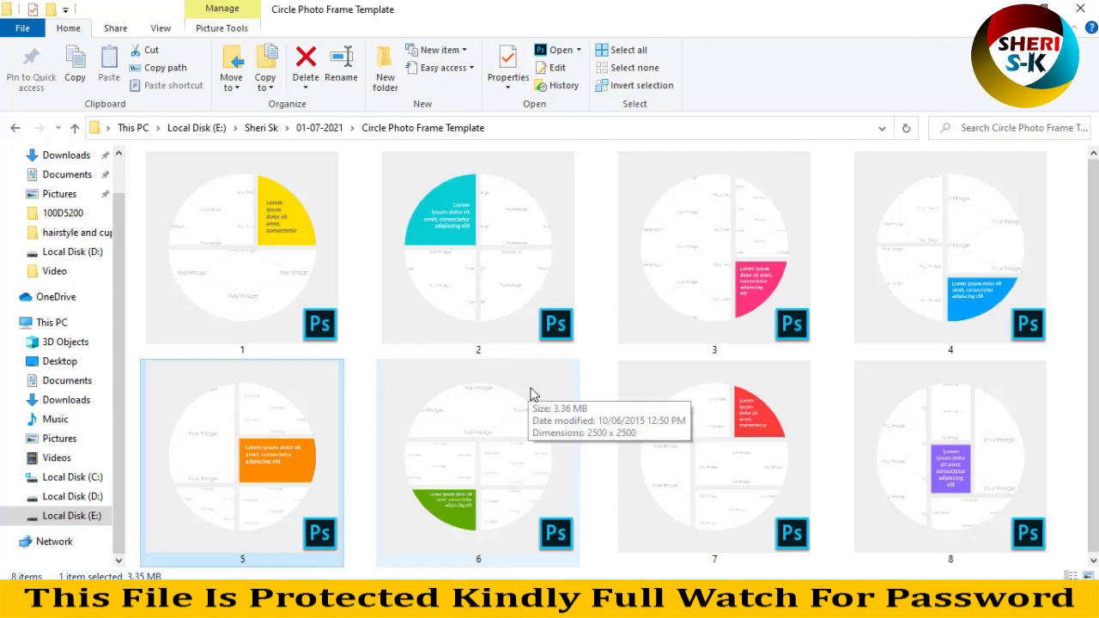
{"action": "left_click_drag", "start_coordinate": [927, 477], "coordinate": [351, 140]}
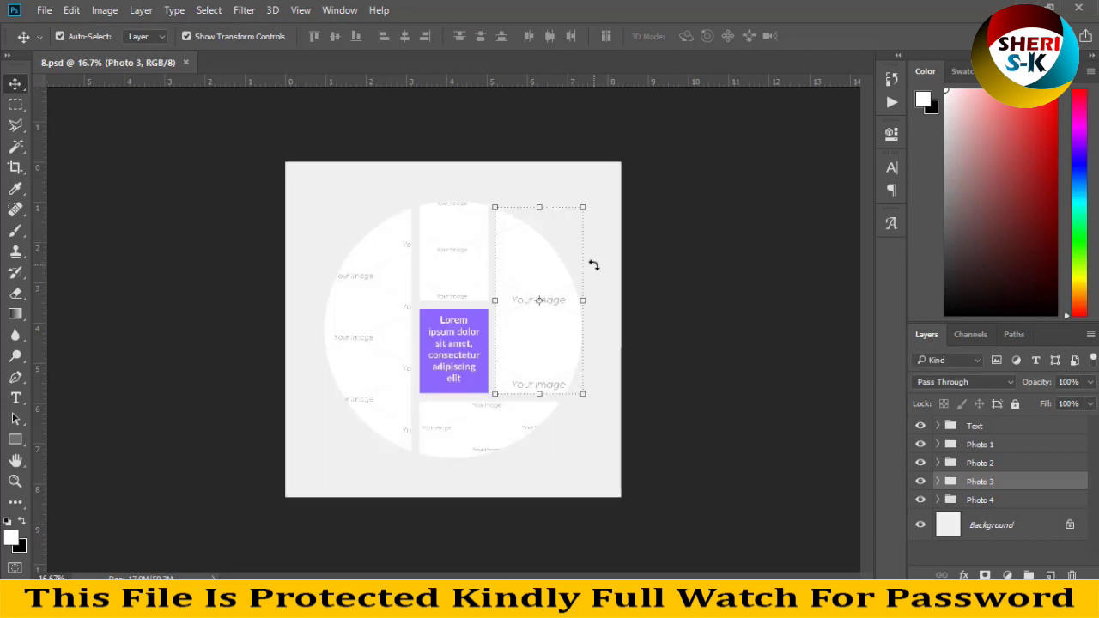
- Examine the template's four photo placeholders by selecting each in turn, ending on the Photo 1 placeholder layer
{"action": "left_click", "coordinate": [393, 322]}
{"action": "left_click", "coordinate": [455, 282]}
{"action": "left_click", "coordinate": [535, 277]}
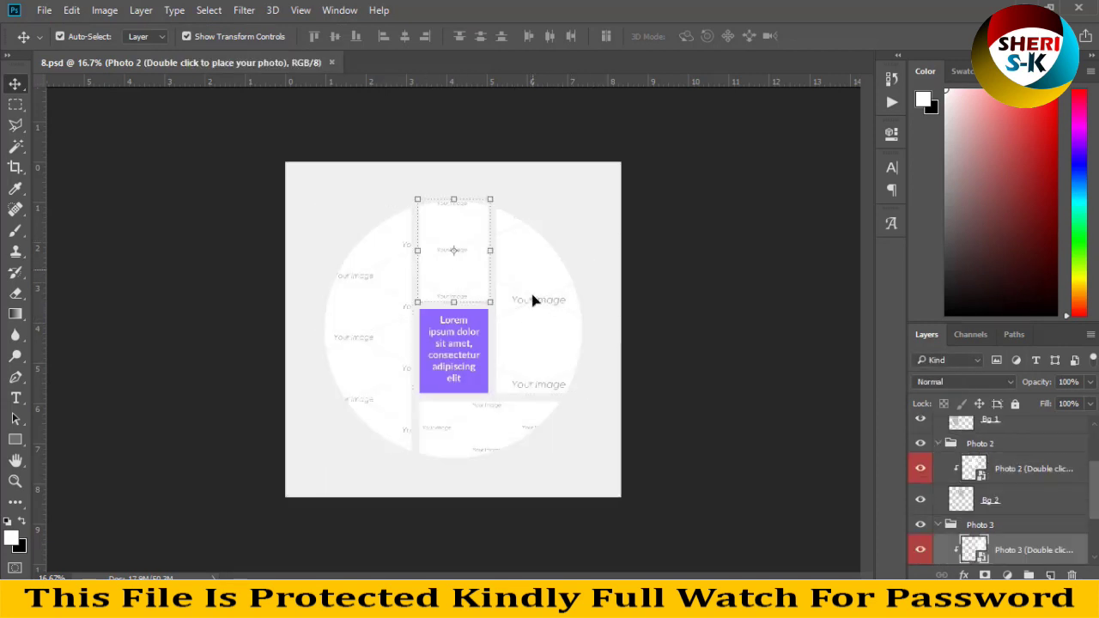
{"action": "left_click", "coordinate": [490, 441]}
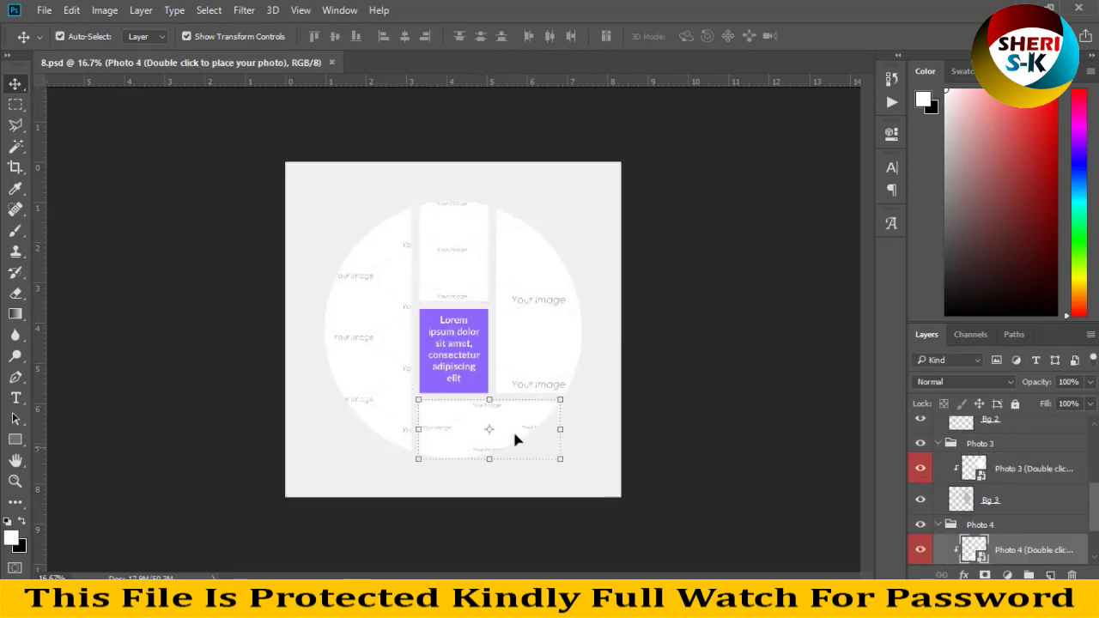
{"action": "left_click", "coordinate": [385, 315]}
{"action": "left_click", "coordinate": [510, 290]}
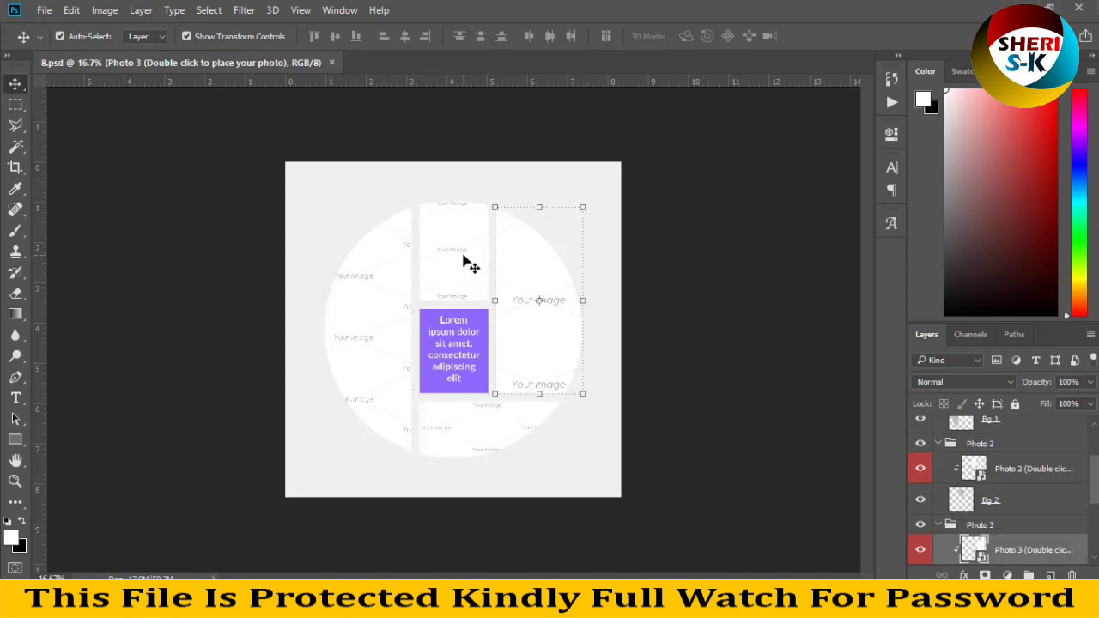
{"action": "left_click", "coordinate": [464, 262]}
{"action": "left_click", "coordinate": [380, 343]}
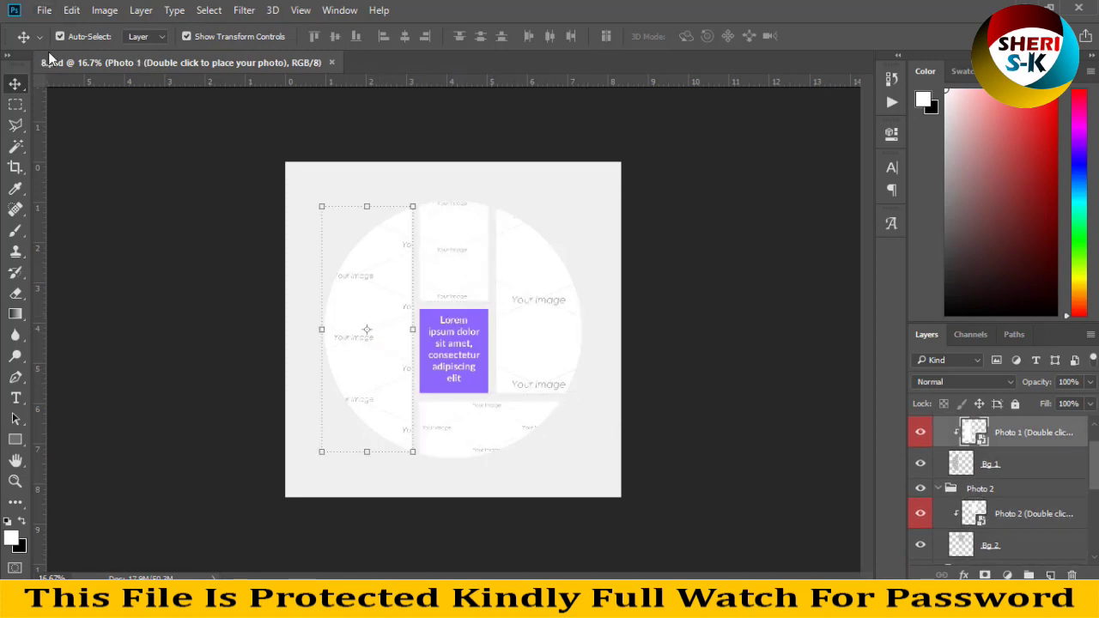
- Open the photo AdobeStock_296792913.jpeg and float it in its own window over the template
{"action": "left_click", "coordinate": [47, 11]}
{"action": "left_click", "coordinate": [52, 46]}
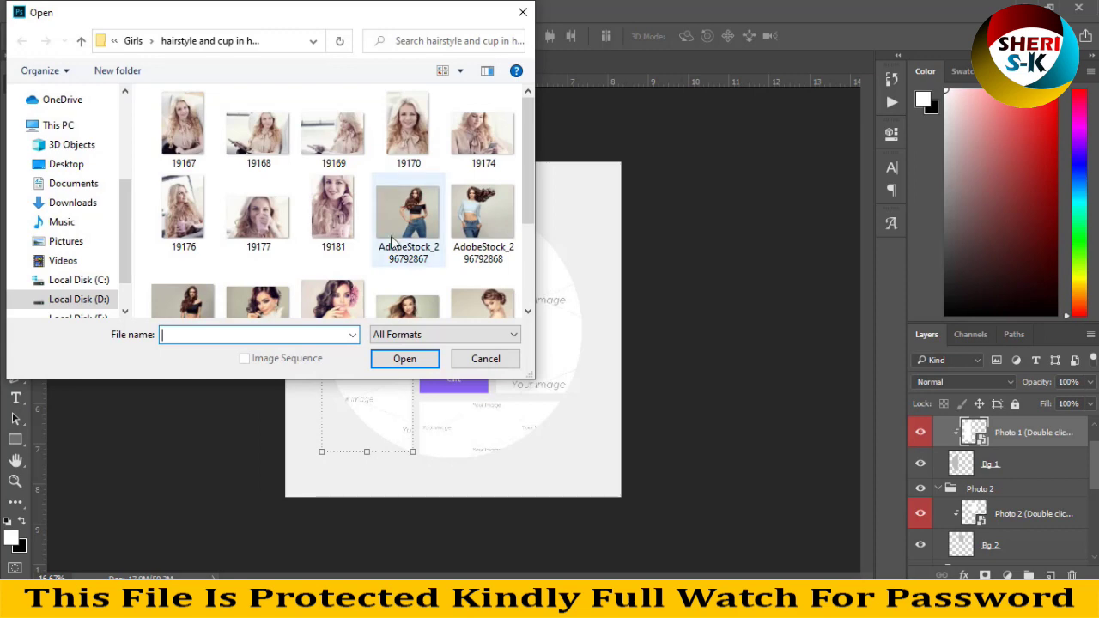
{"action": "double_click", "coordinate": [420, 216]}
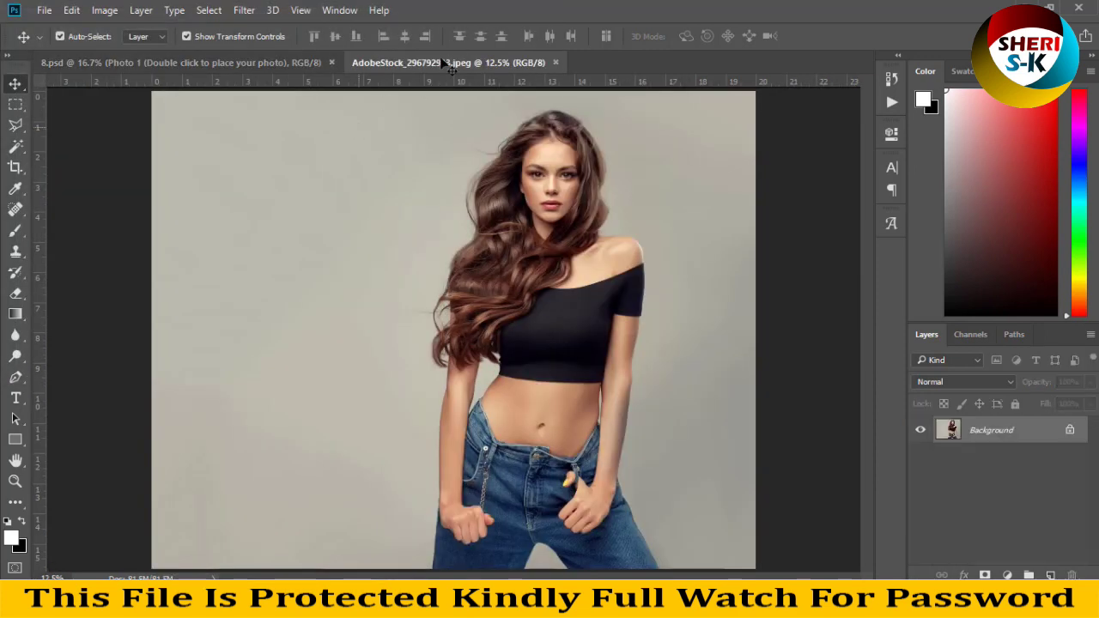
{"action": "left_click_drag", "start_coordinate": [446, 65], "coordinate": [498, 123]}
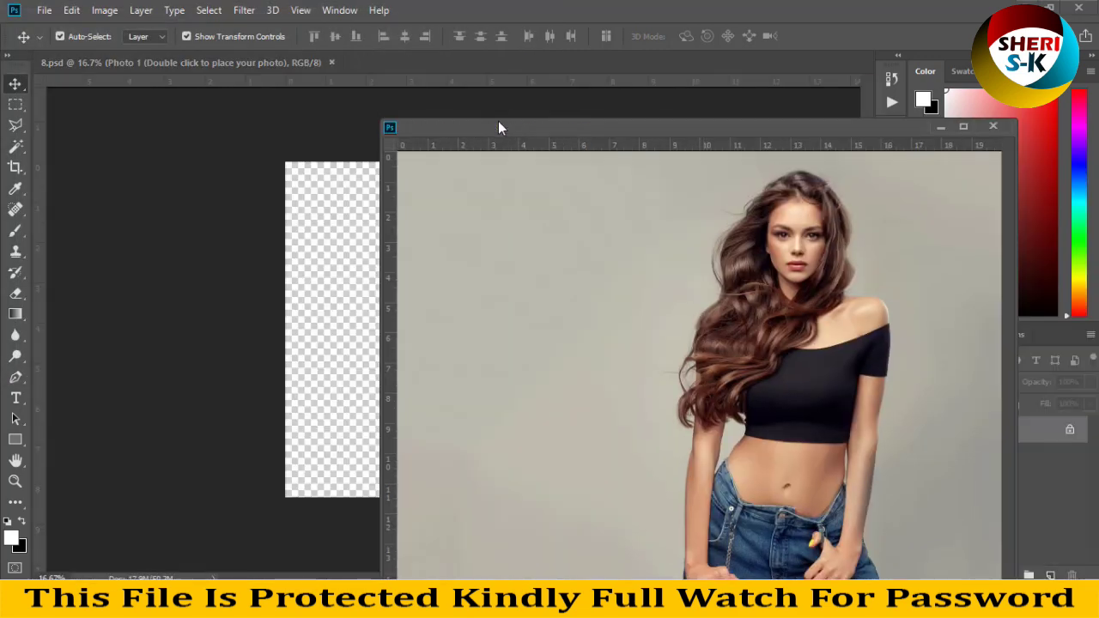
- Try resizing the photo to 1000 px wide and placing it over the Photo 1 placeholder in 8.psd
{"action": "right_click", "coordinate": [502, 130]}
{"action": "left_click", "coordinate": [531, 157]}
{"action": "type", "text": "1000"}
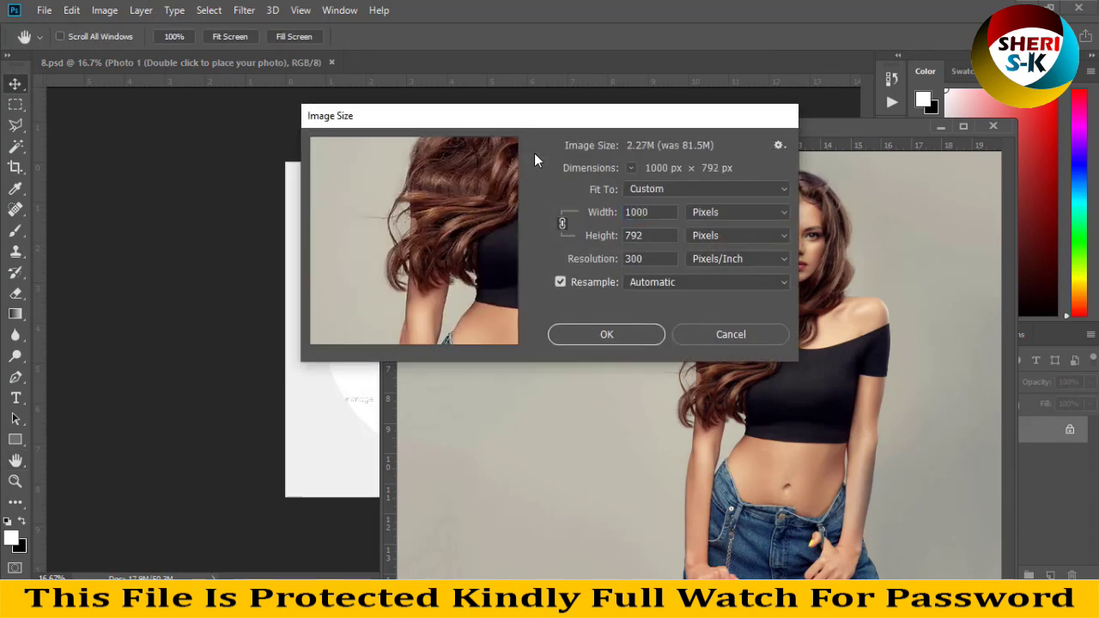
{"action": "key", "text": "Return"}
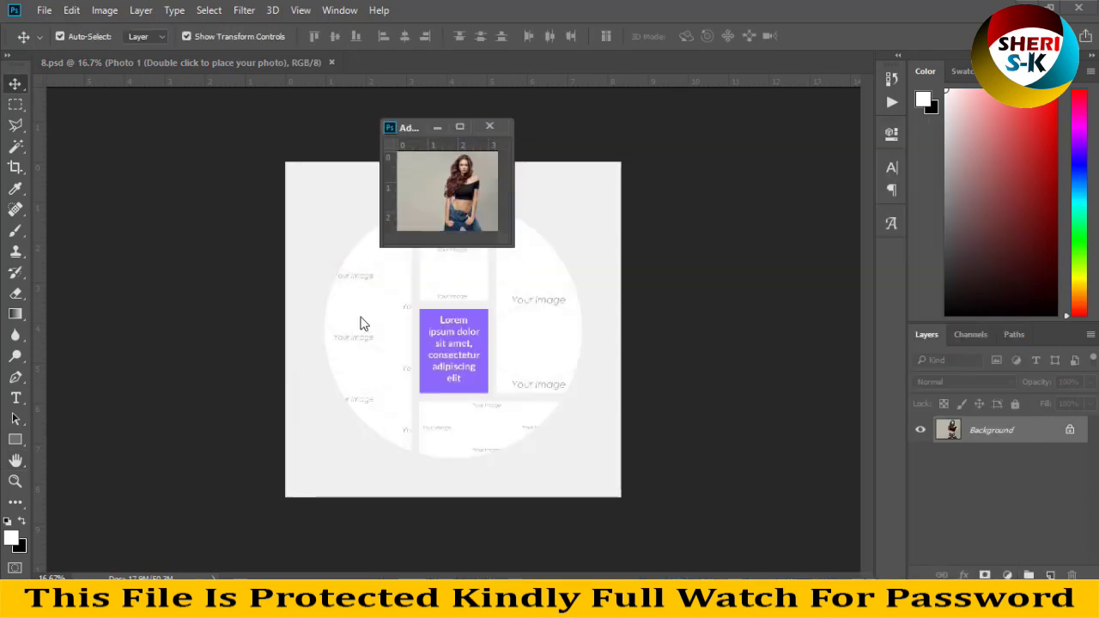
{"action": "left_click", "coordinate": [363, 321]}
{"action": "left_click_drag", "start_coordinate": [446, 190], "coordinate": [386, 330]}
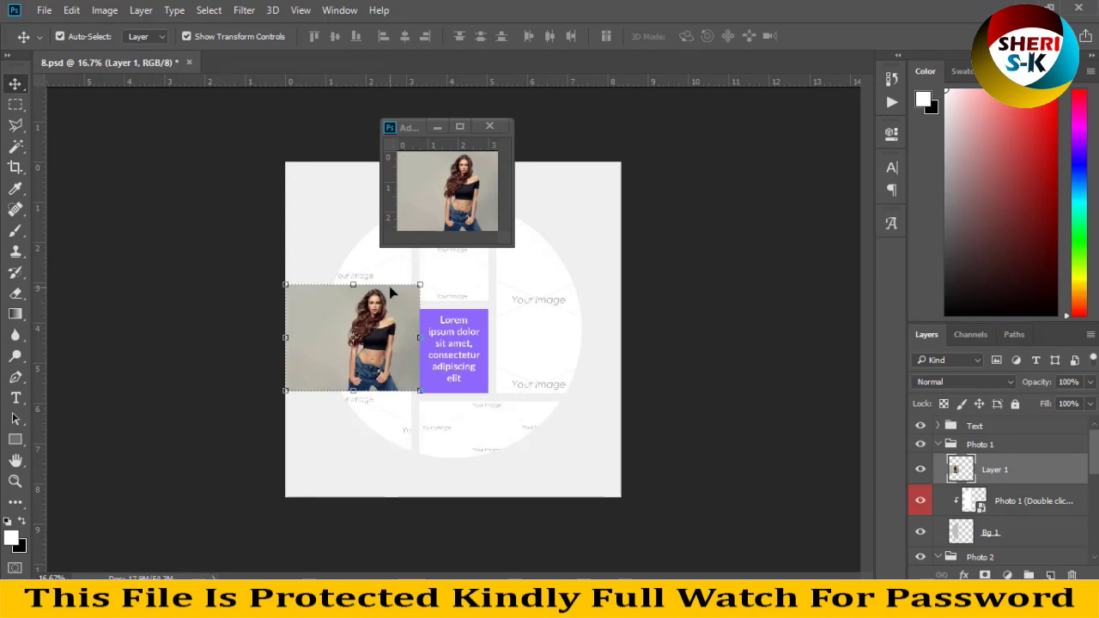
- Undo both the photo's placement in the template and its 1000 px resize
{"action": "key", "text": "ctrl+z"}
{"action": "left_click", "coordinate": [432, 185]}
{"action": "key", "text": "ctrl+0"}
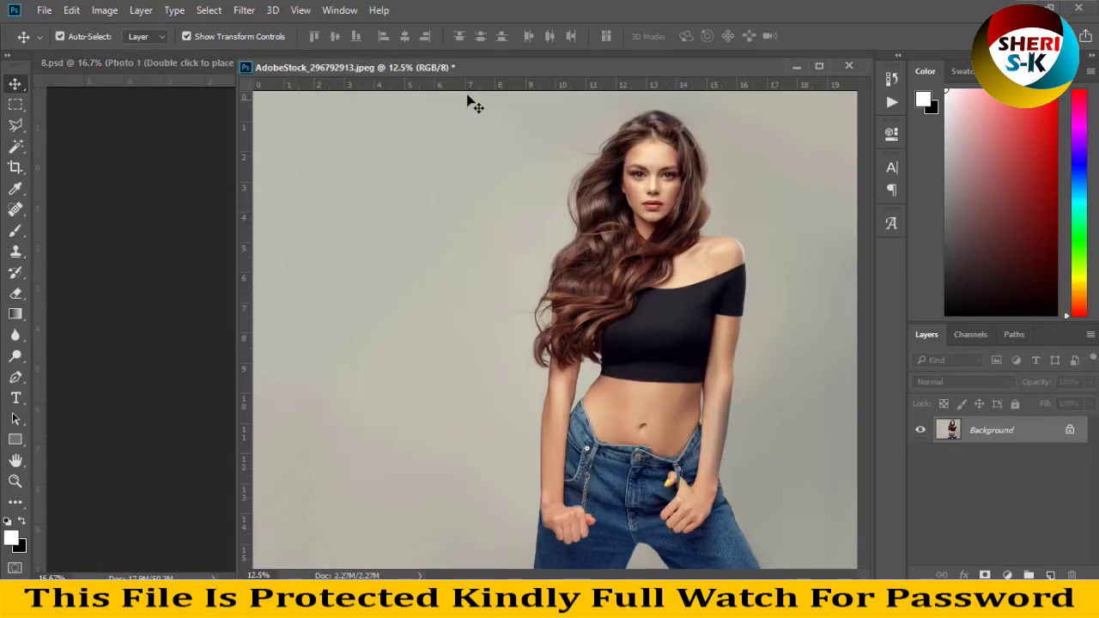
- Resize the AdobeStock_296792913.jpeg photo to a width of 2000 pixels
{"action": "right_click", "coordinate": [493, 72]}
{"action": "left_click", "coordinate": [515, 91]}
{"action": "type", "text": "2000"}
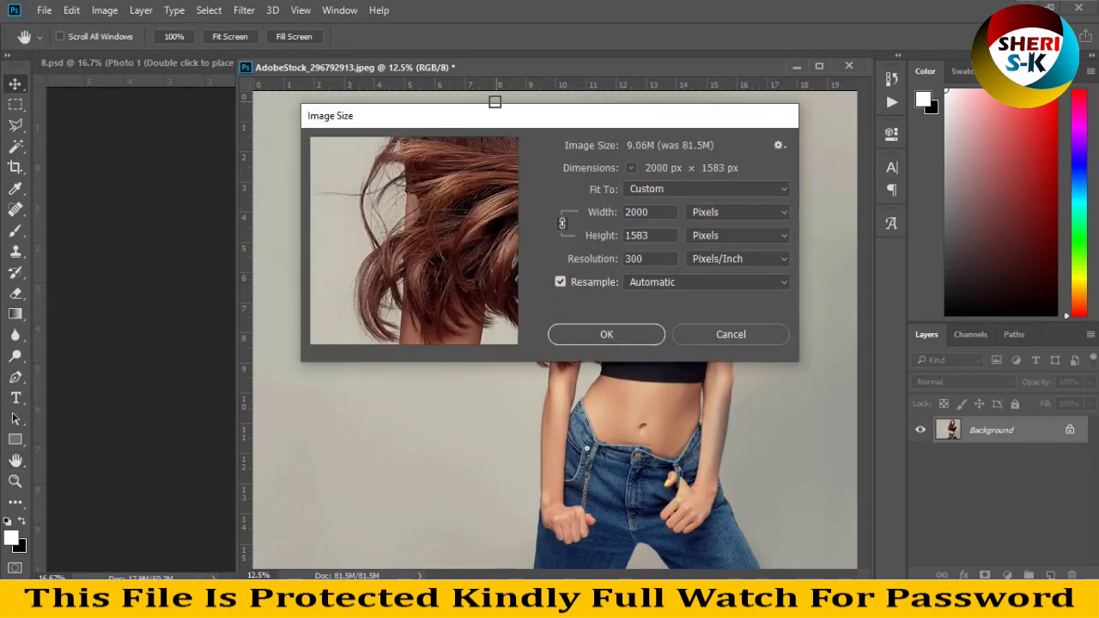
{"action": "key", "text": "Return"}
{"action": "key", "text": "v"}
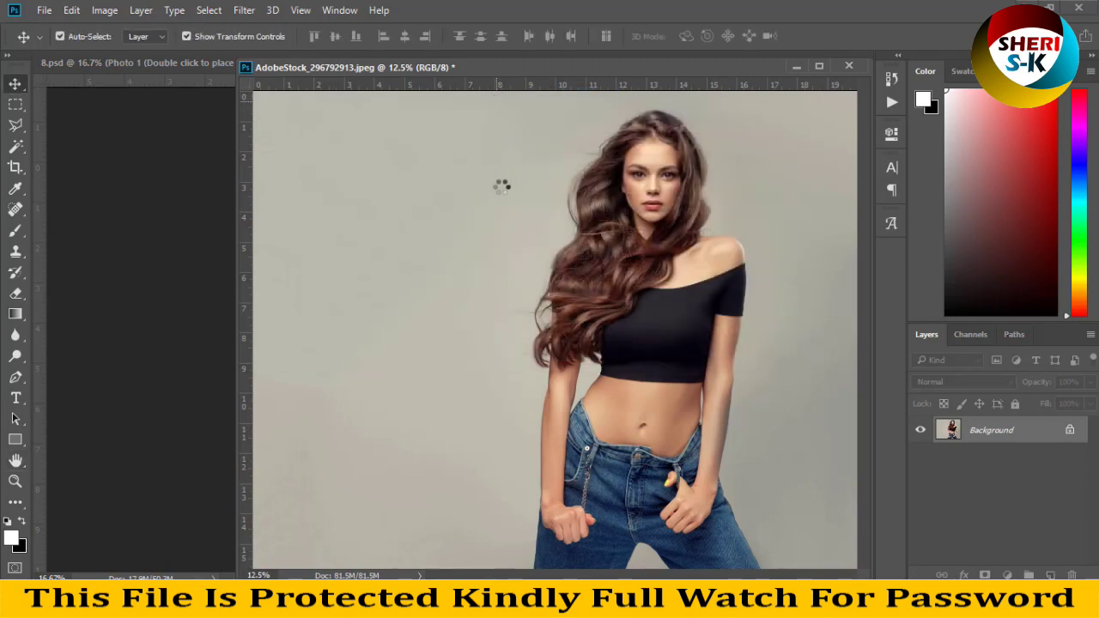
- Copy the resized photo into 8.psd above the Photo 1 placeholder and clip it to that frame
{"action": "left_click_drag", "start_coordinate": [361, 197], "coordinate": [375, 337]}
{"action": "right_click", "coordinate": [1020, 482]}
{"action": "left_click", "coordinate": [747, 368]}
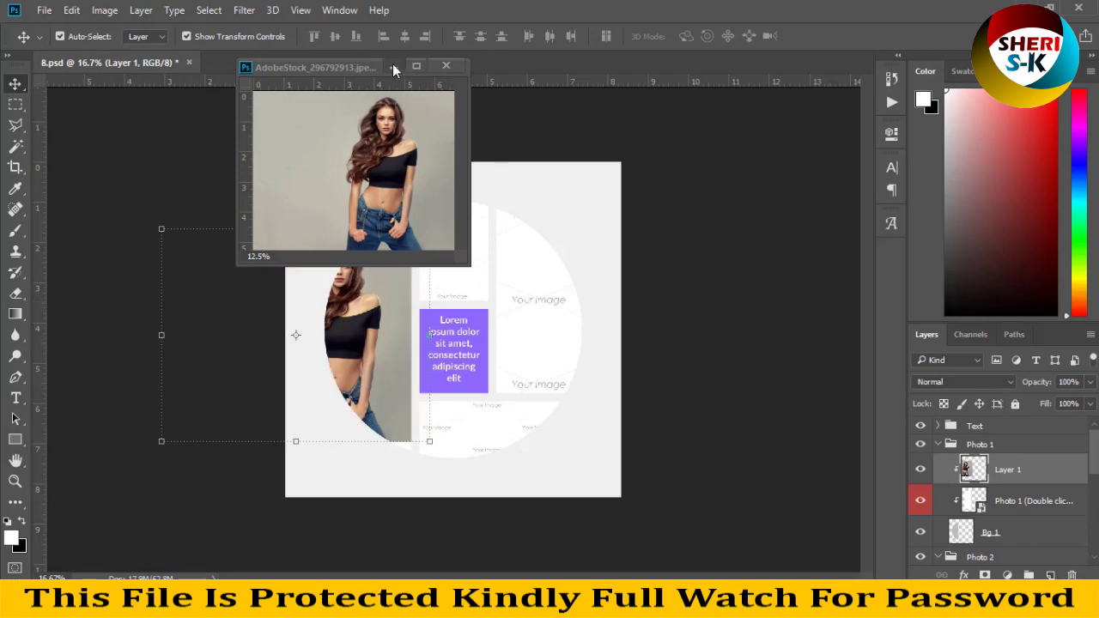
- Close the AdobeStock_296792913.jpeg window without saving its changes
{"action": "left_click", "coordinate": [392, 63]}
{"action": "left_click", "coordinate": [445, 65]}
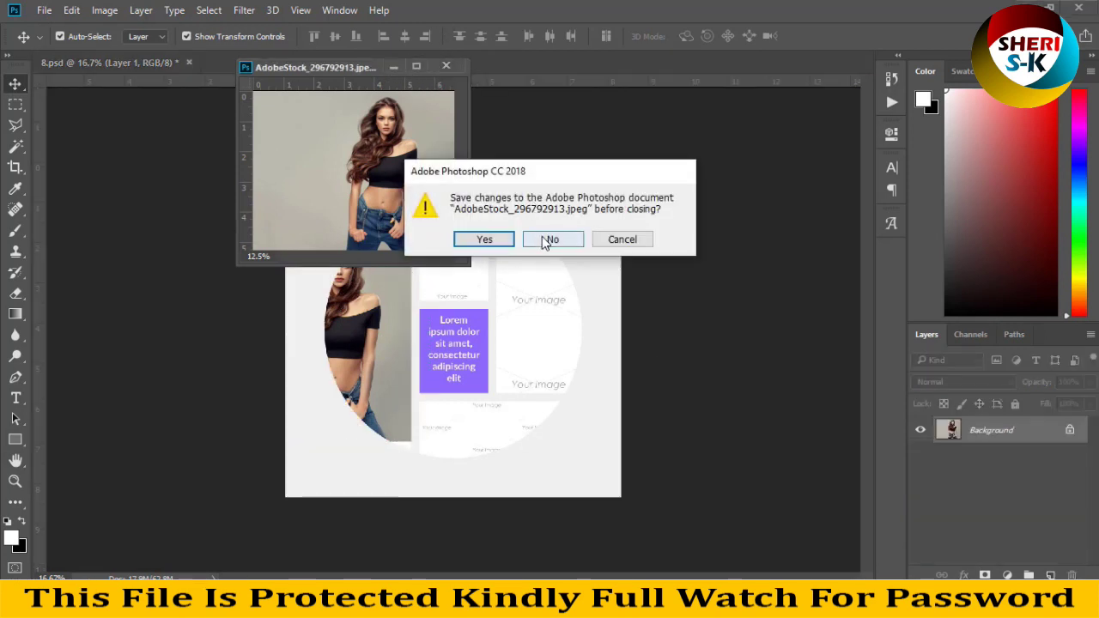
{"action": "left_click", "coordinate": [550, 239]}
- Scale the clipped photo to about 110.75% and reposition it so the woman fills the Photo 1 frame, then deselect the layer
{"action": "left_click_drag", "start_coordinate": [366, 296], "coordinate": [417, 284]}
{"action": "left_click_drag", "start_coordinate": [214, 430], "coordinate": [184, 452]}
{"action": "left_click_drag", "start_coordinate": [340, 339], "coordinate": [380, 282]}
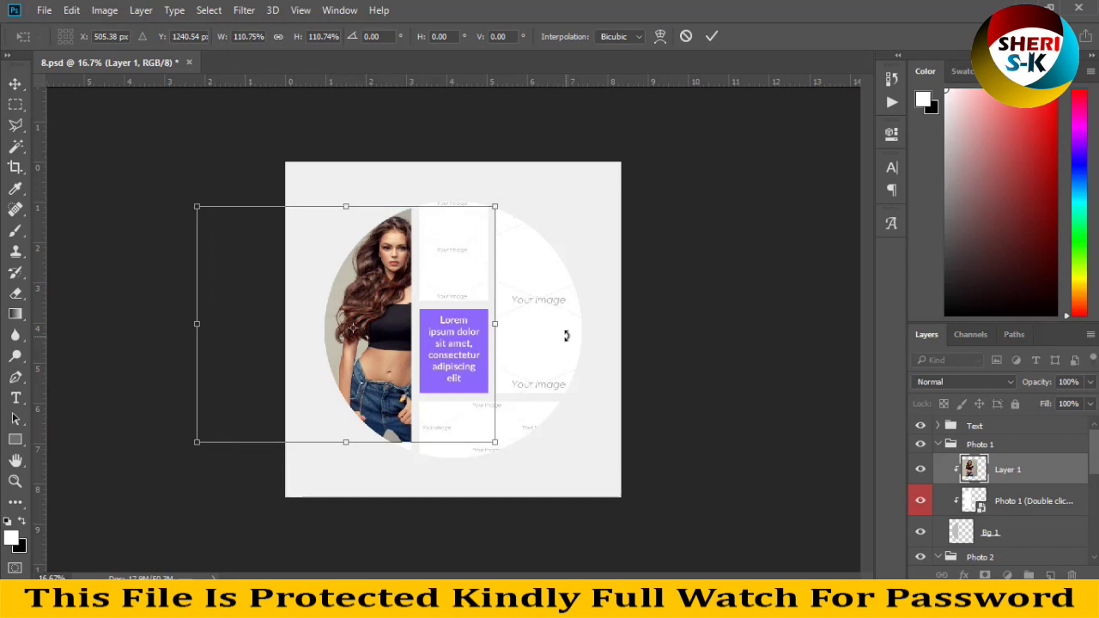
{"action": "key", "text": "Return"}
{"action": "left_click", "coordinate": [763, 154]}
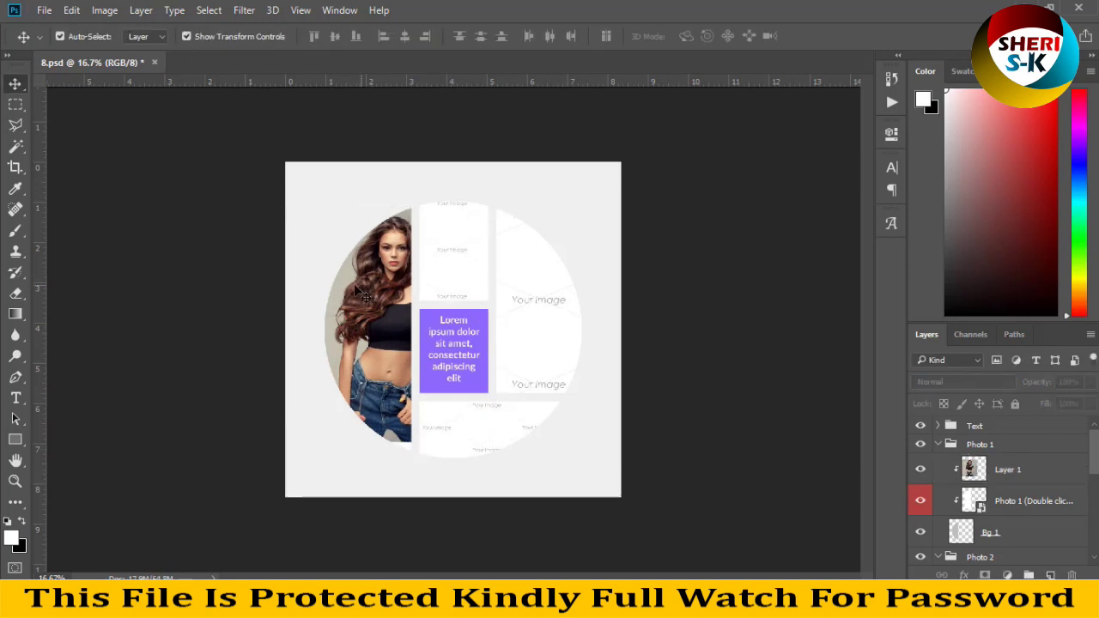
- Switch to the Circle Photo Frame Template folder in File Explorer and clear its file selection
{"action": "left_click", "coordinate": [532, 279]}
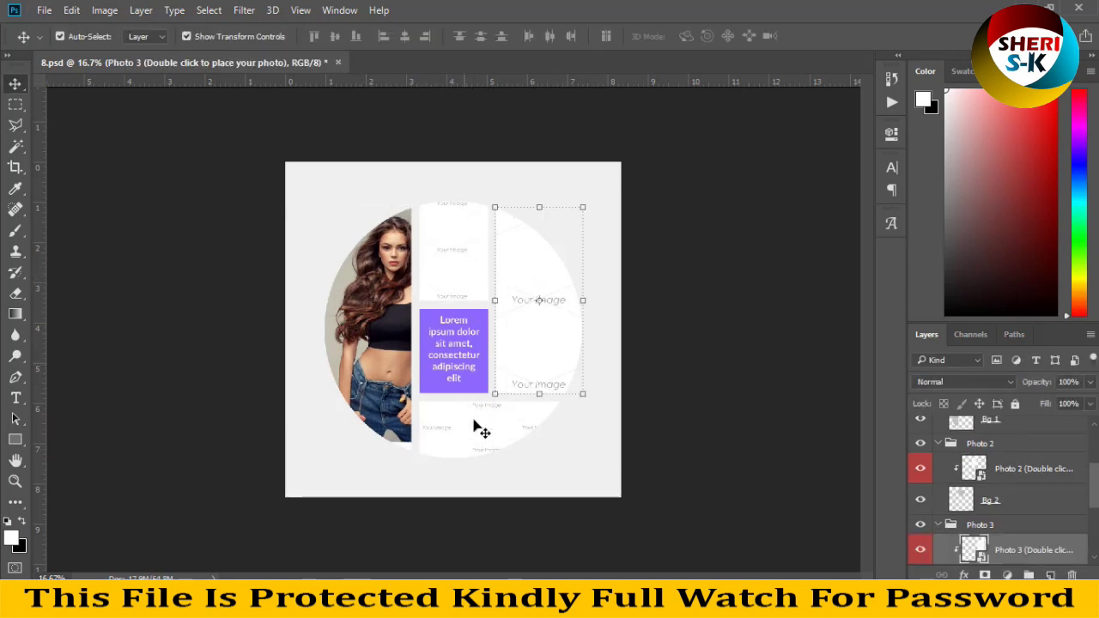
{"action": "left_click", "coordinate": [668, 245]}
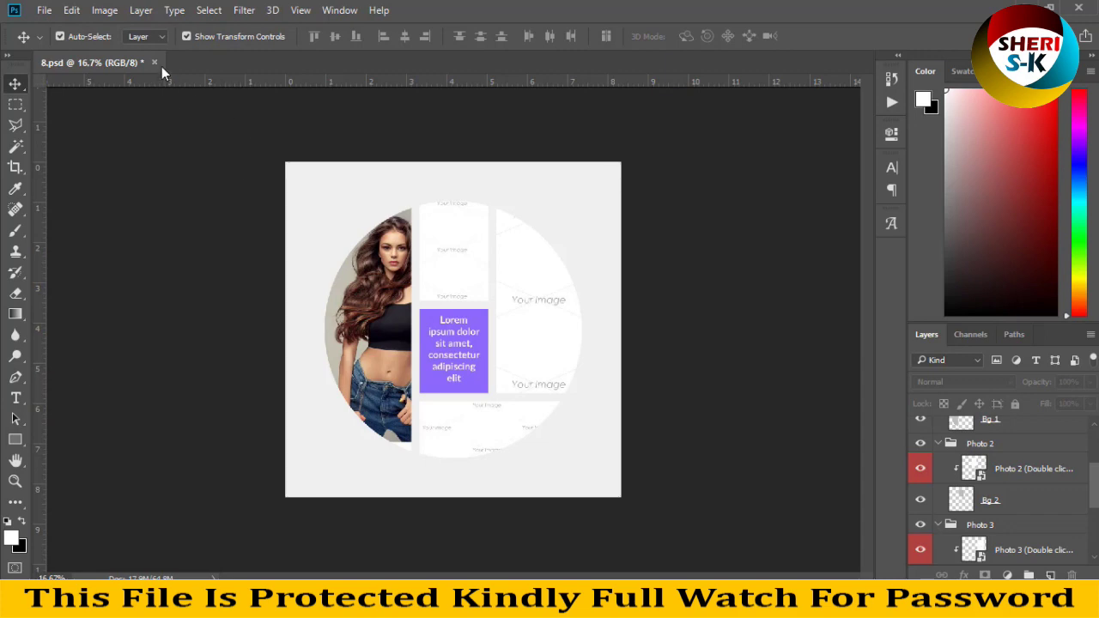
{"action": "key", "text": "alt+Tab"}
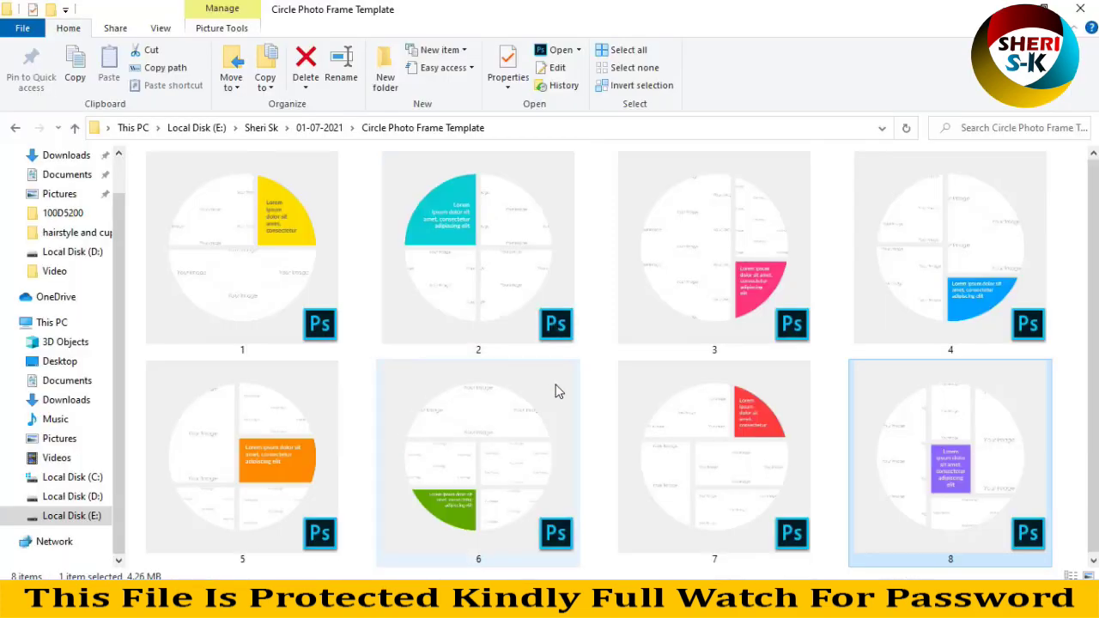
{"action": "left_click", "coordinate": [601, 297]}
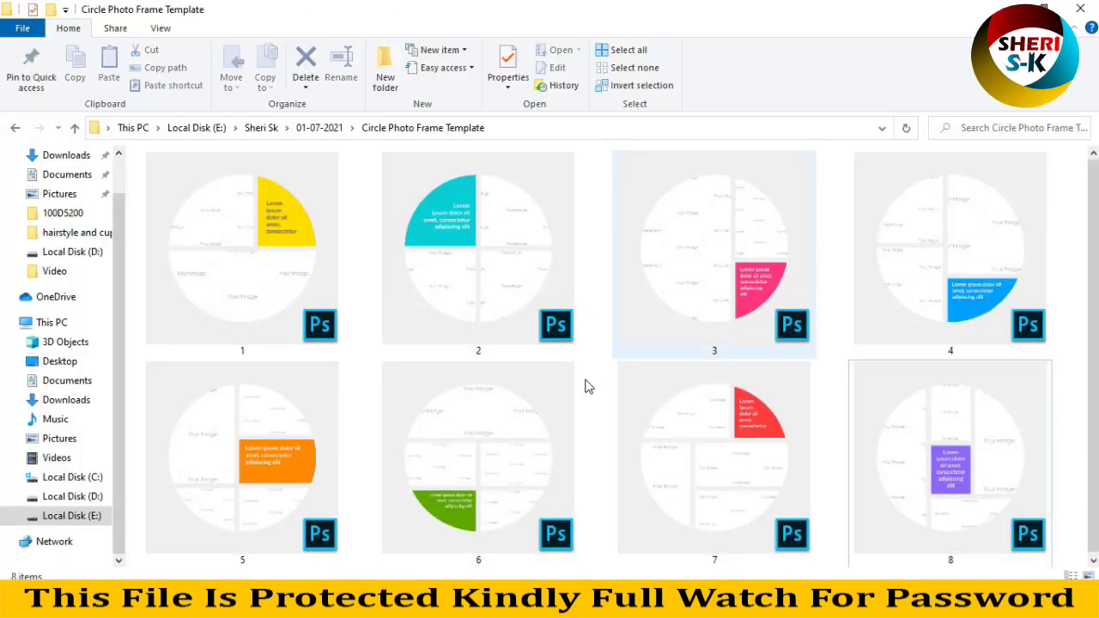